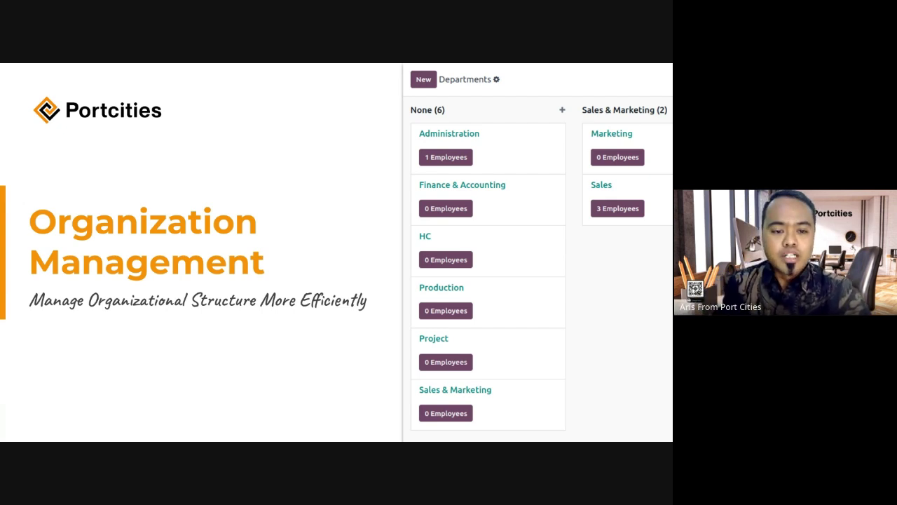
pyautogui.press('Right')
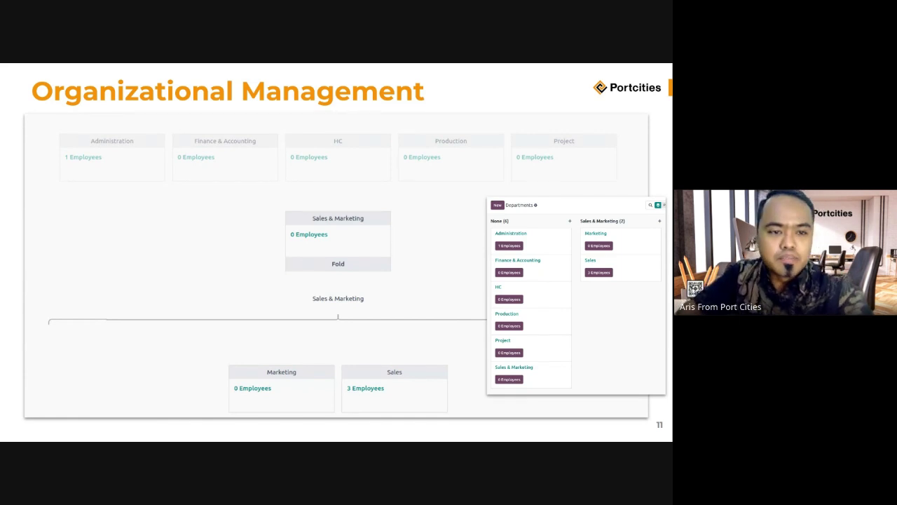
# - Switch to Odoo and show the Employees app's departments as a hierarchy chart
pyautogui.hotkey('alt', 'Tab')
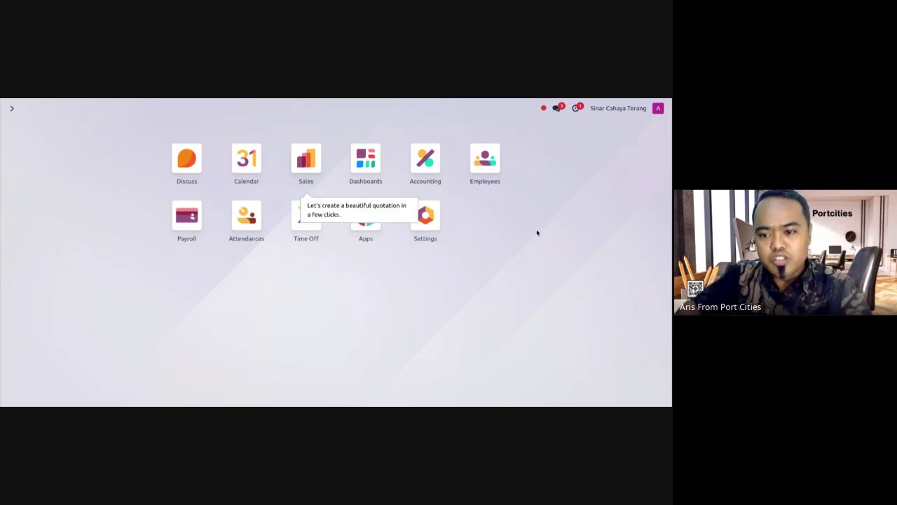
pyautogui.click(486, 159)
pyautogui.click(124, 110)
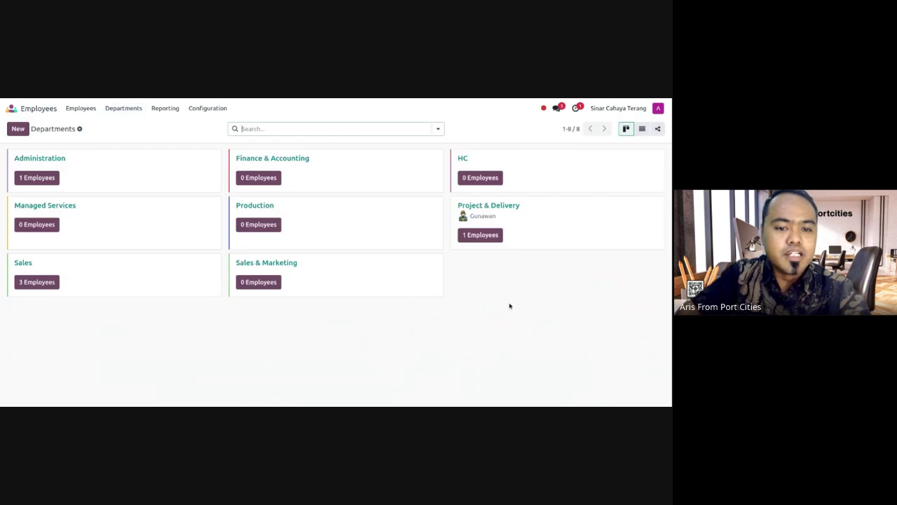
pyautogui.click(659, 129)
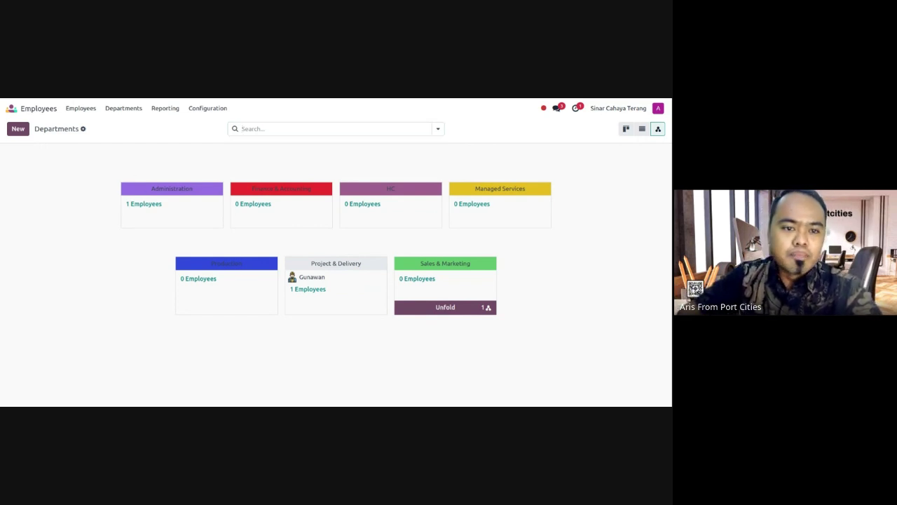
# - Switch to the Department With Manager Example sheet in Google Sheets and review its name, manager and parent data at 125% zoom
pyautogui.hotkey('alt', 'Tab')
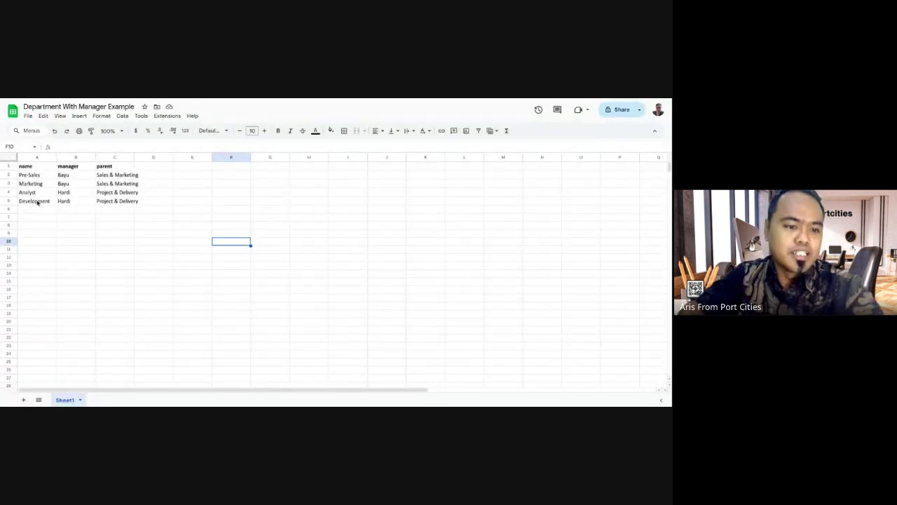
pyautogui.moveTo(42, 176); pyautogui.dragTo(280, 332)
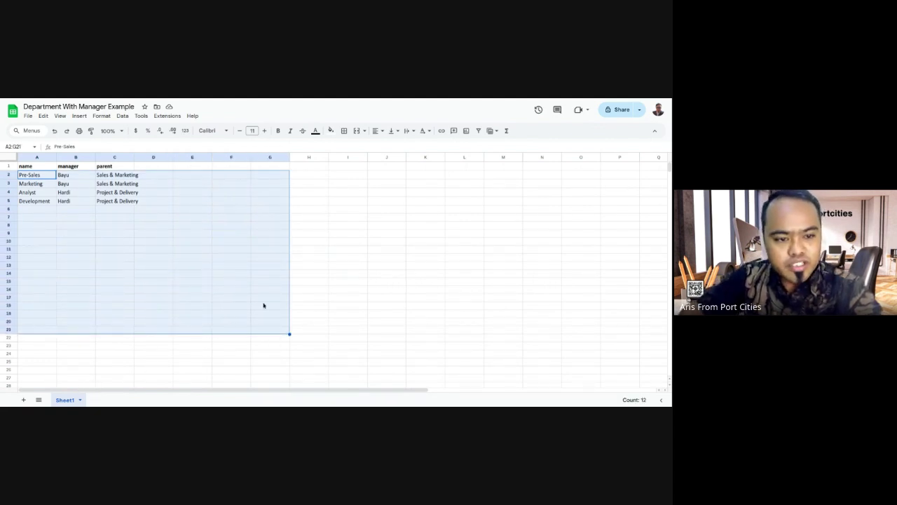
pyautogui.click(115, 202)
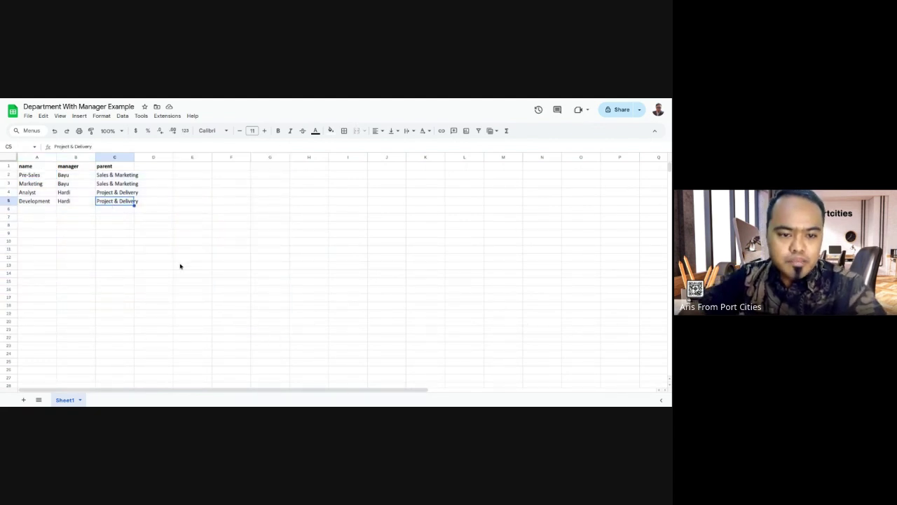
pyautogui.moveTo(31, 168); pyautogui.dragTo(126, 235)
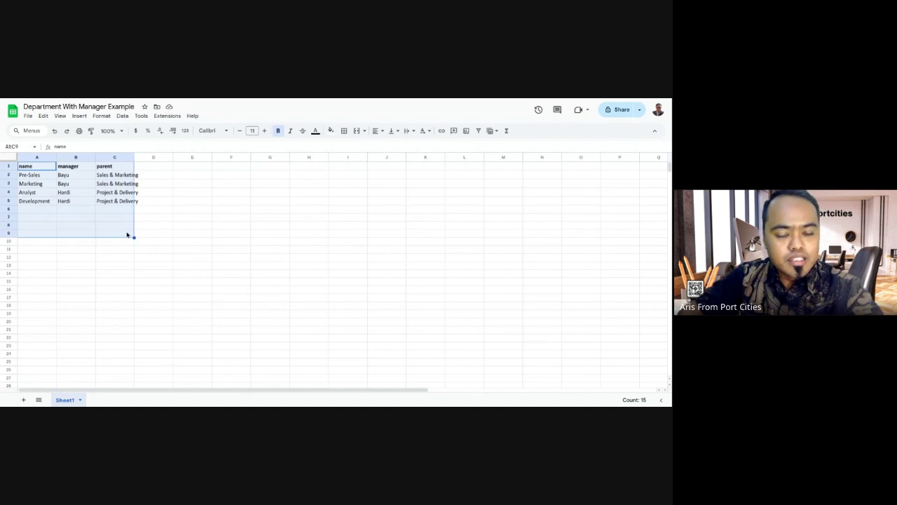
pyautogui.click(124, 133)
pyautogui.click(114, 193)
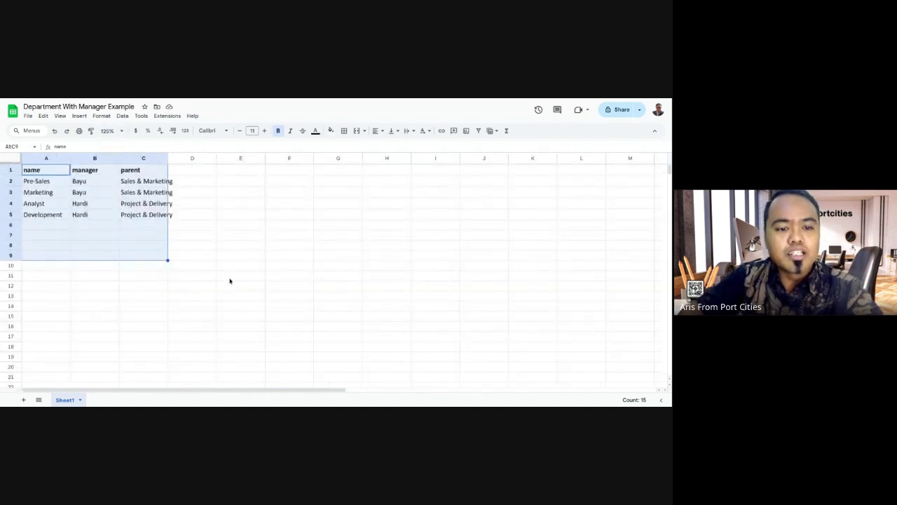
pyautogui.click(202, 249)
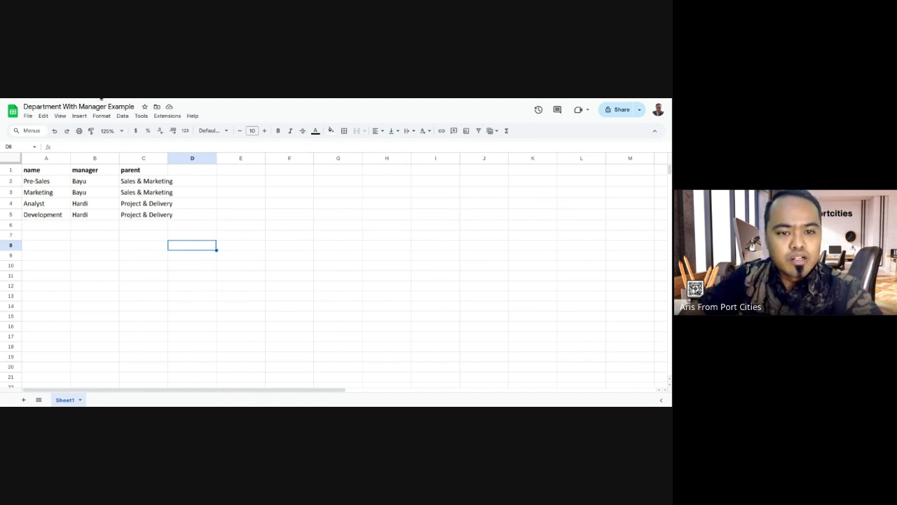
pyautogui.hotkey('alt', 'Tab')
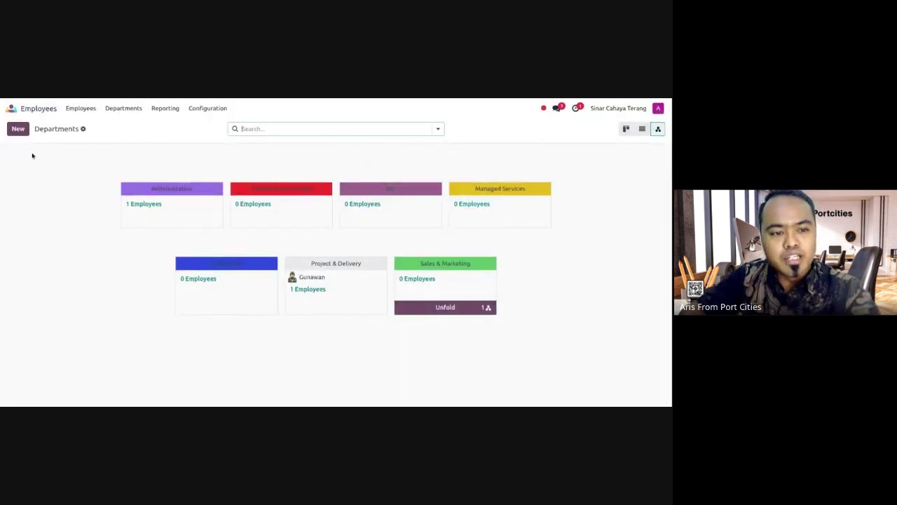
pyautogui.click(19, 129)
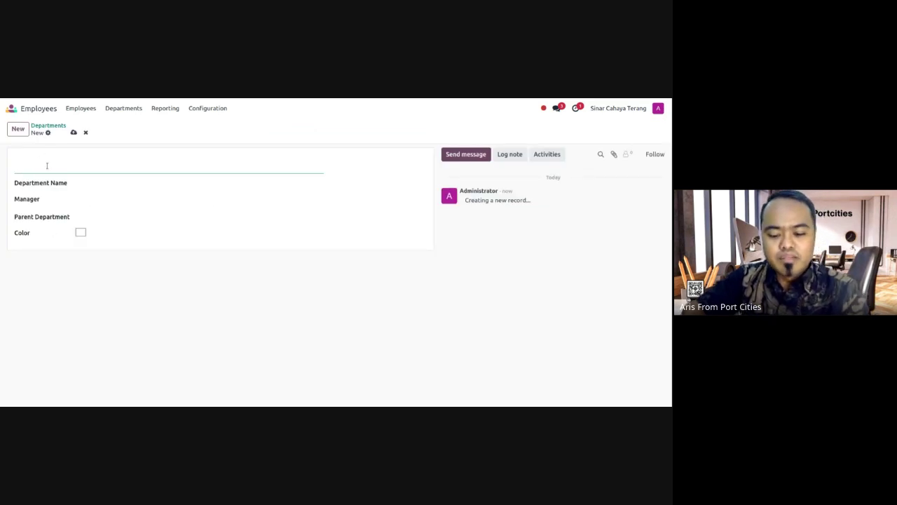
pyautogui.write('D')
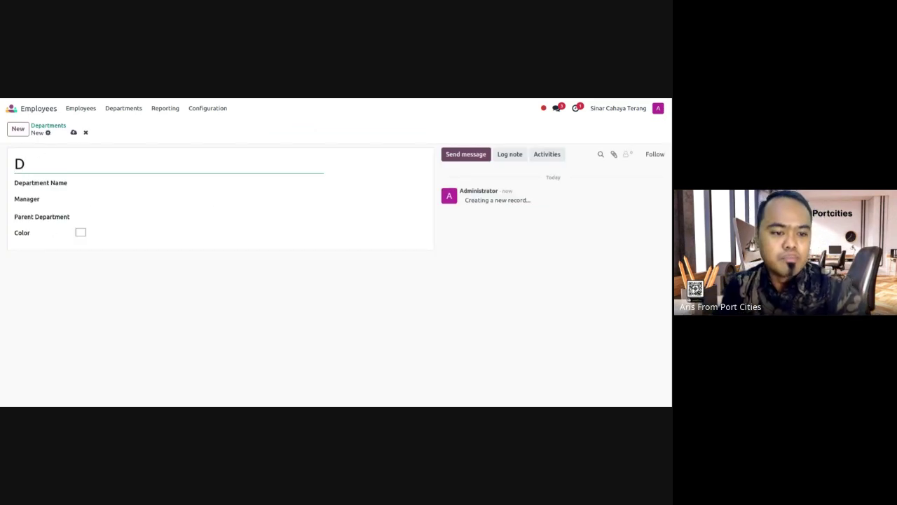
pyautogui.click(100, 201)
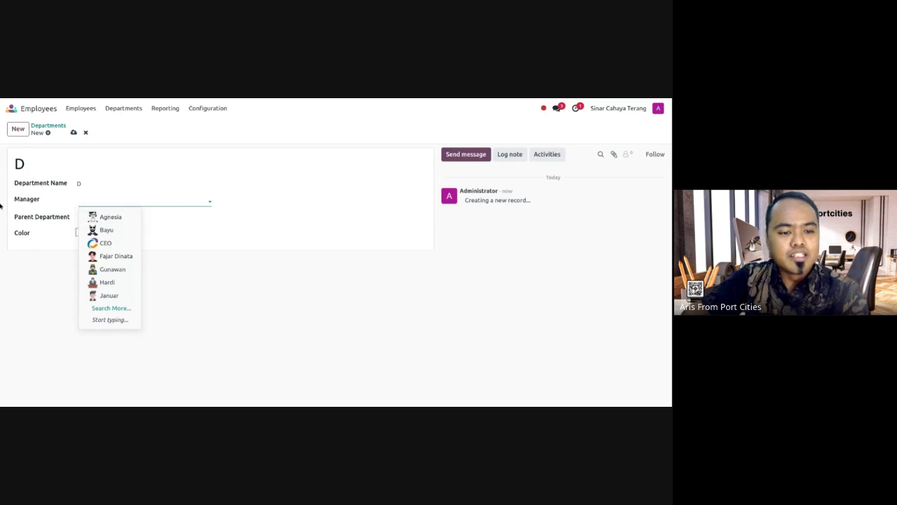
pyautogui.click(86, 132)
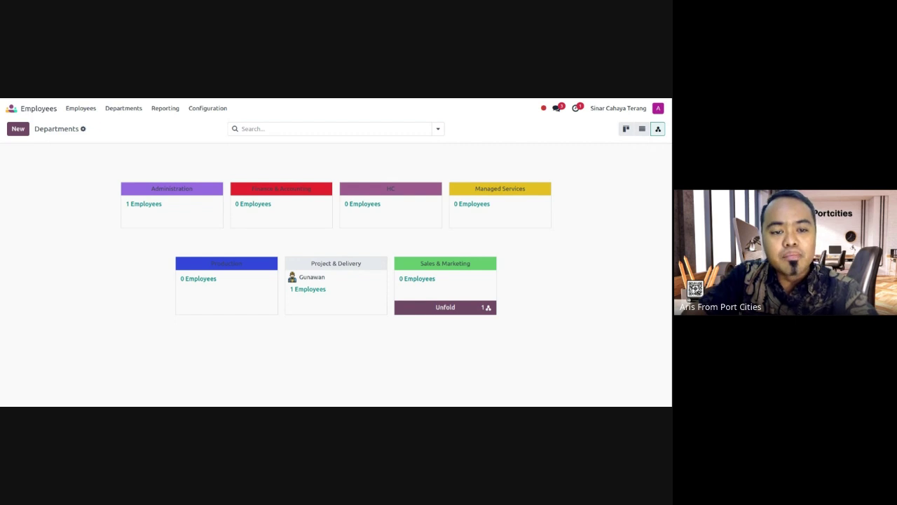
# - Switch back to Google Sheets and download the department sheet as a Microsoft Excel (.xlsx) file
pyautogui.hotkey('alt', 'Tab')
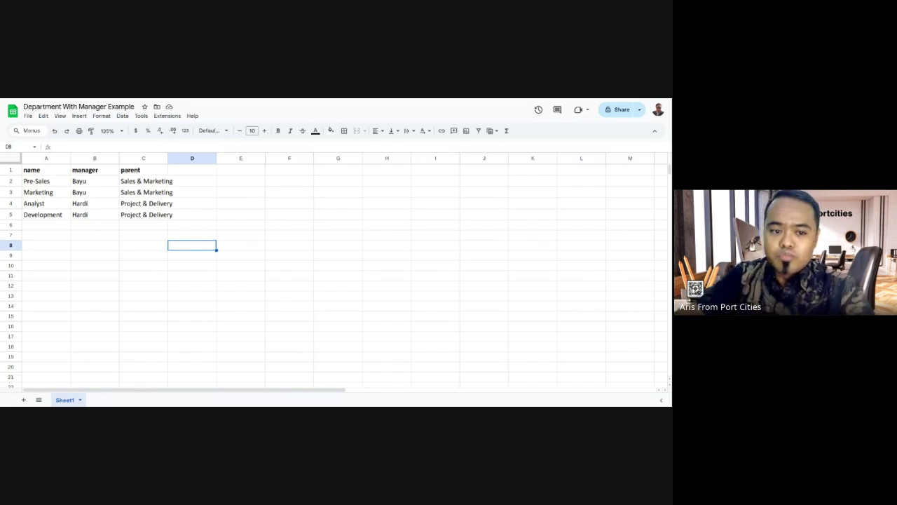
pyautogui.click(28, 116)
pyautogui.moveTo(116, 213)
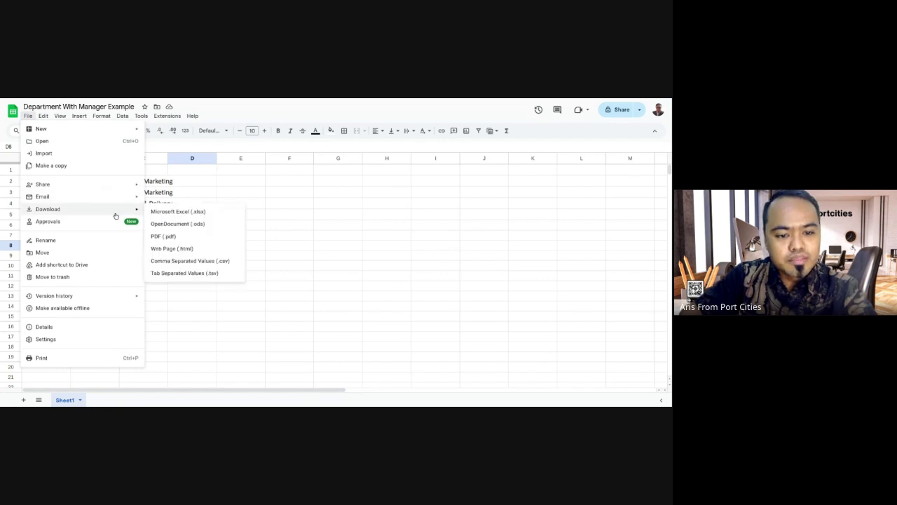
pyautogui.click(210, 212)
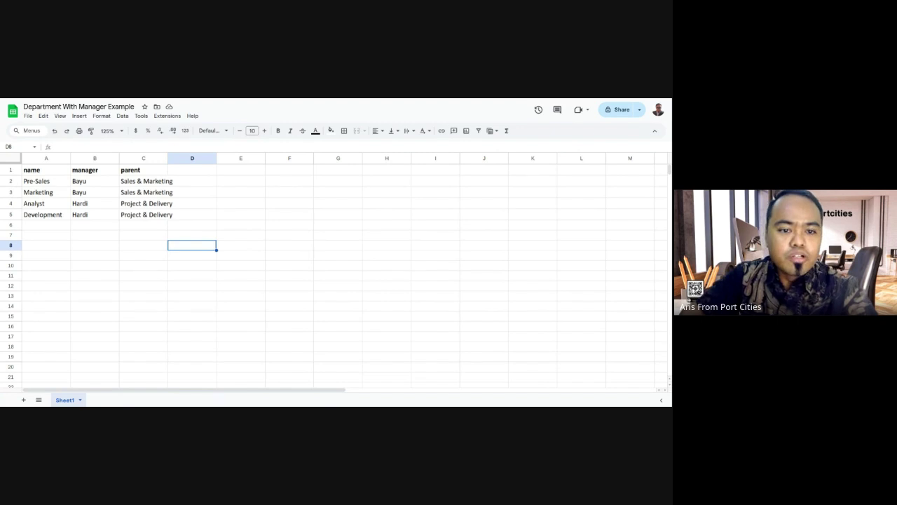
# - In Odoo, start a record import from the departments list and upload Department With Manager Example.xlsx
pyautogui.hotkey('alt', 'Tab')
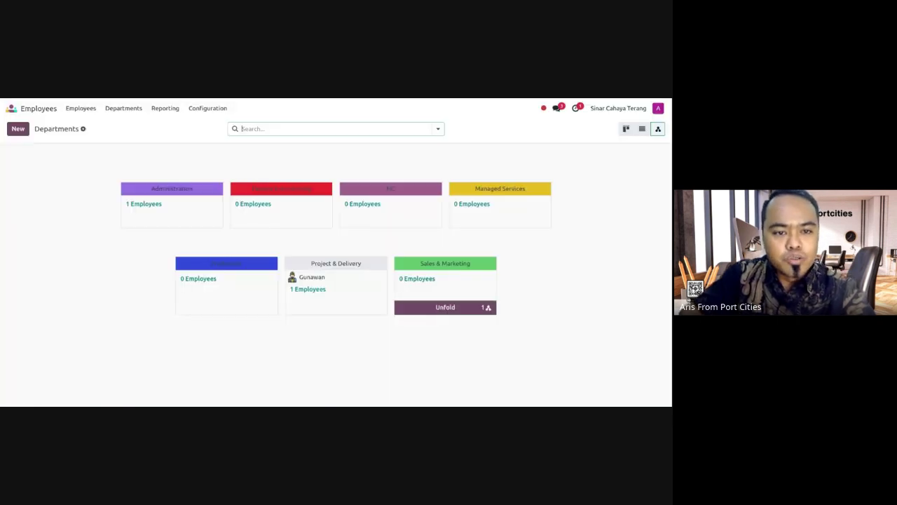
pyautogui.click(83, 129)
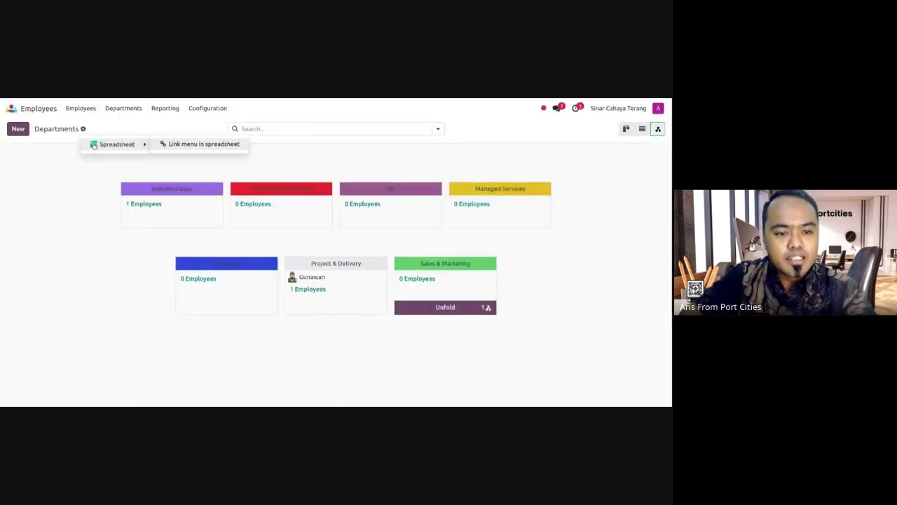
pyautogui.click(28, 203)
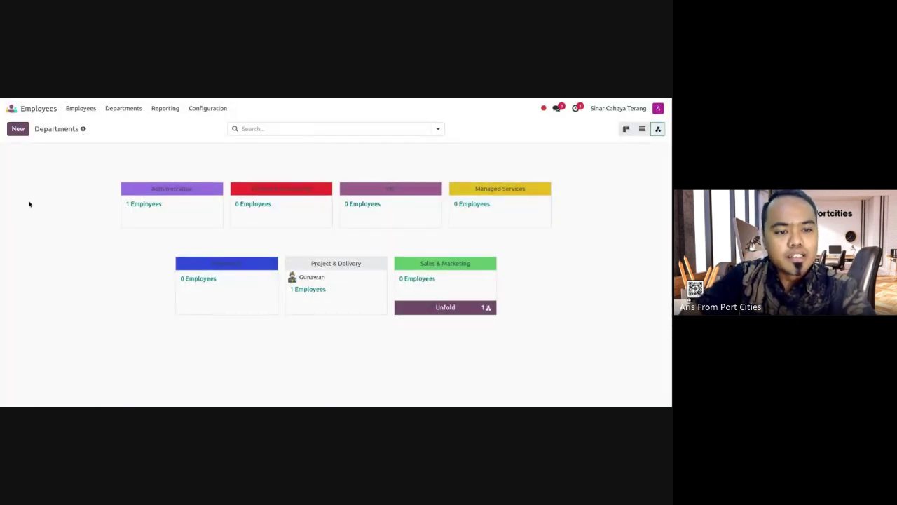
pyautogui.click(641, 129)
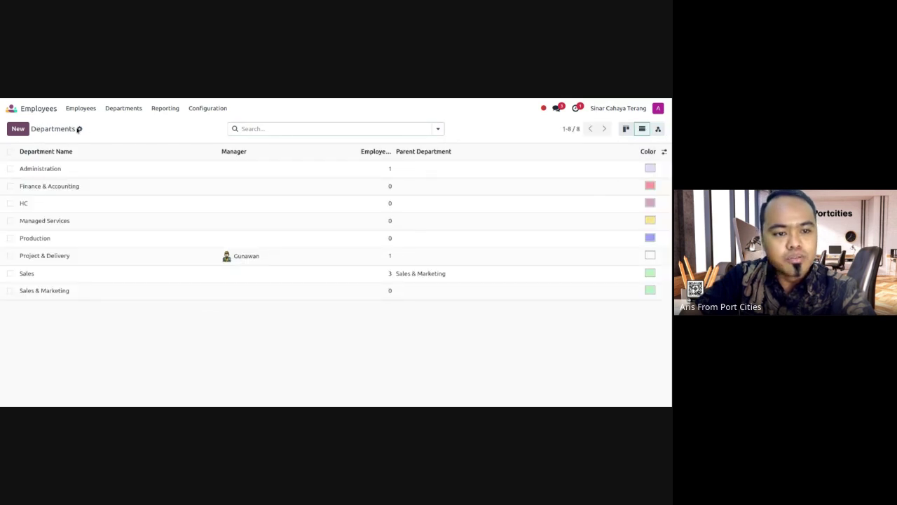
pyautogui.click(79, 129)
pyautogui.click(104, 145)
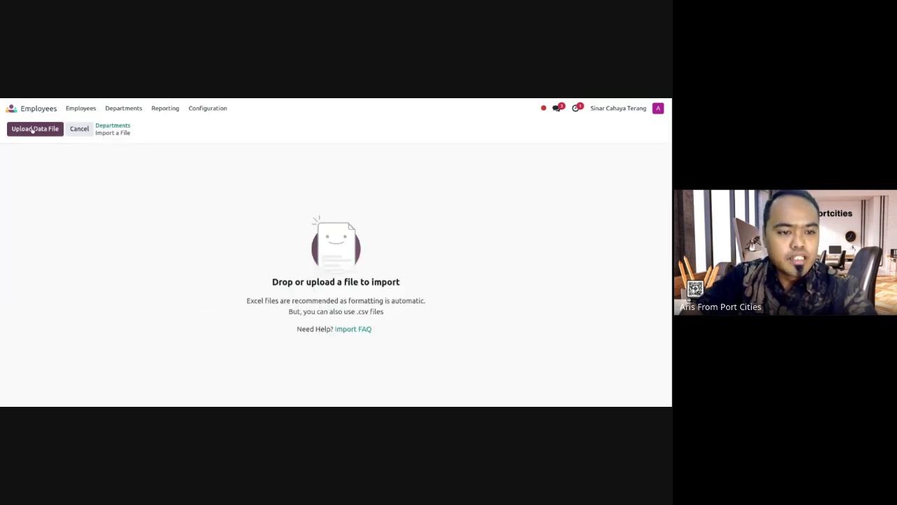
pyautogui.click(32, 131)
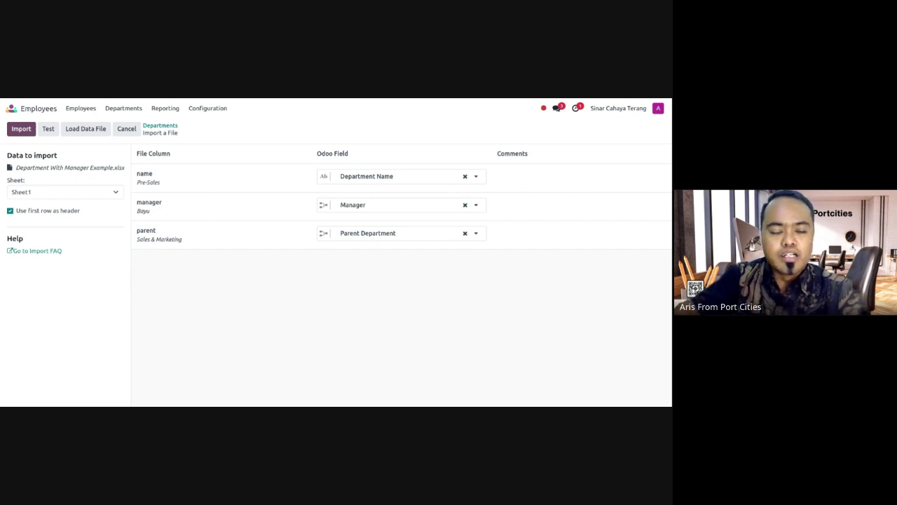
# - Test the department import with its name, manager and parent column mapping and check the validation message
pyautogui.click(49, 135)
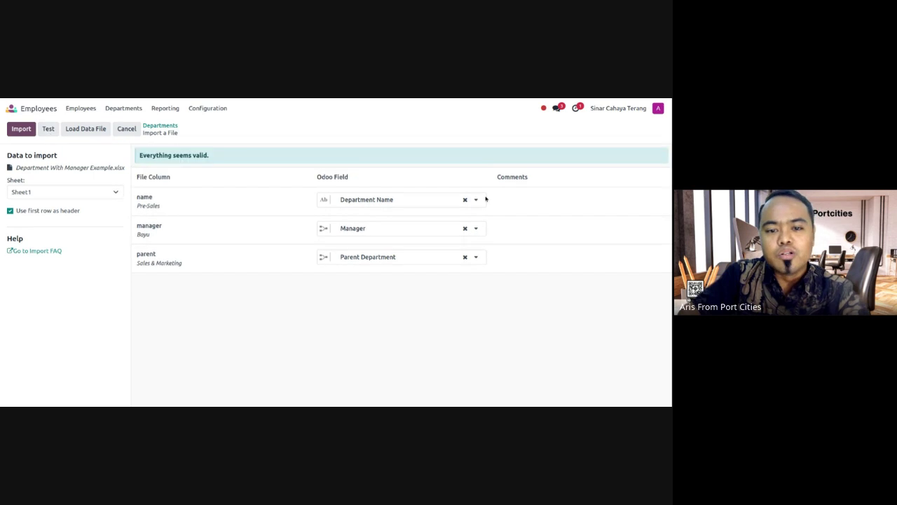
pyautogui.tripleClick(165, 156)
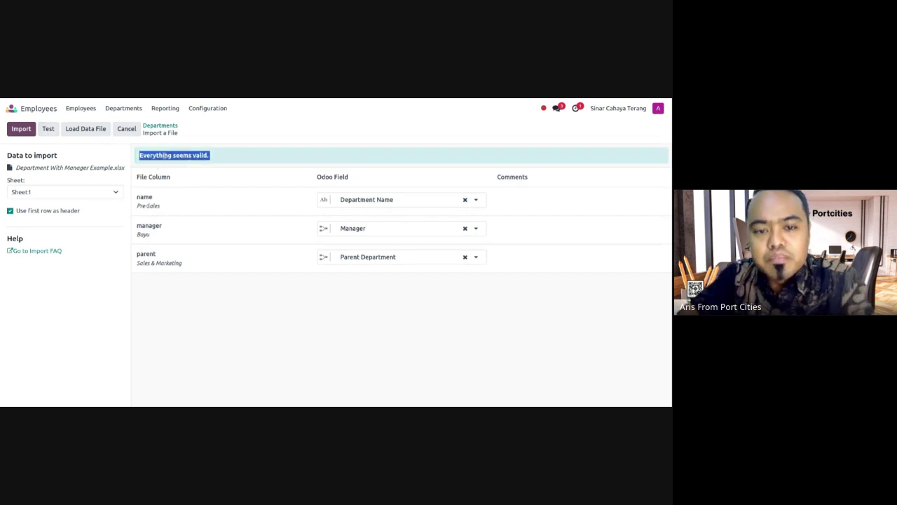
pyautogui.click(217, 163)
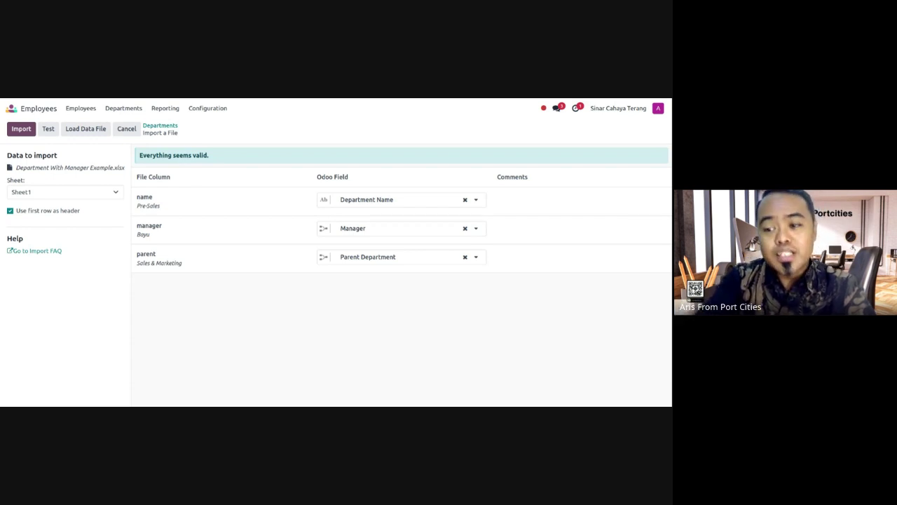
pyautogui.tripleClick(180, 157)
pyautogui.click(180, 157)
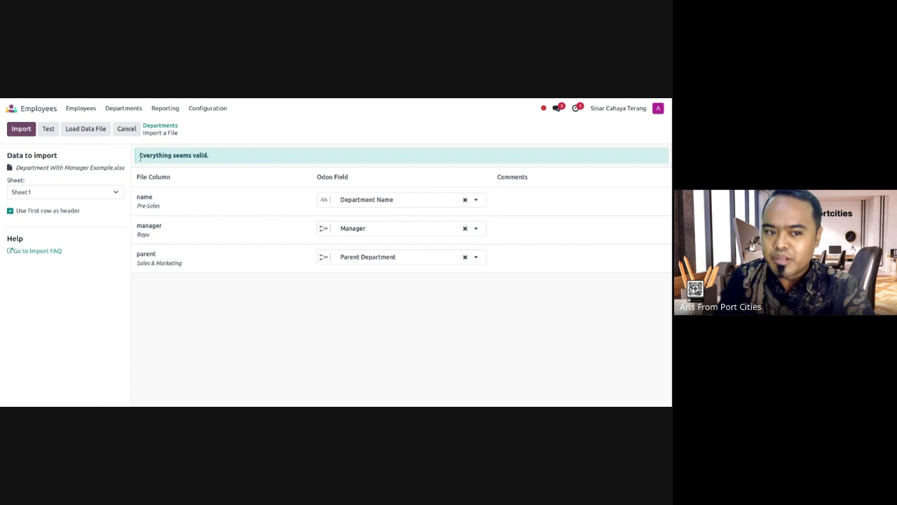
# - Import the department records, dismiss the notification and show the departments as a hierarchy chart
pyautogui.click(17, 132)
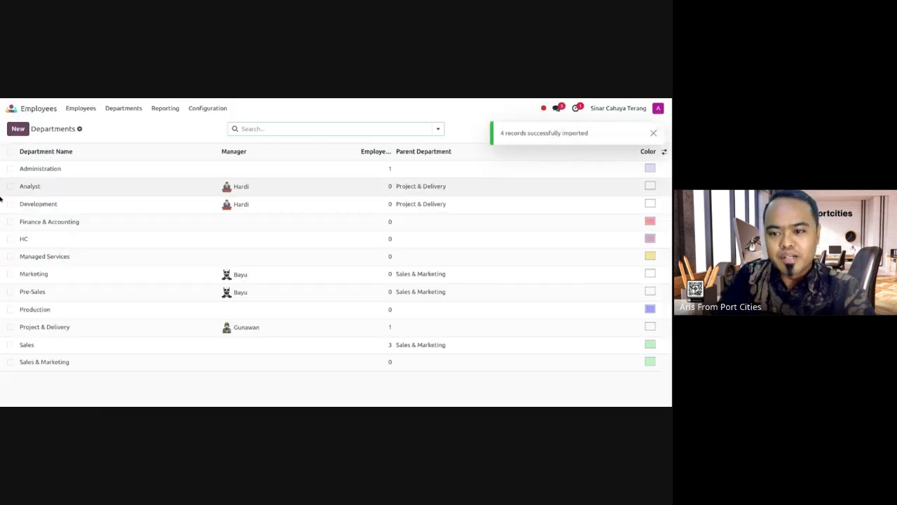
pyautogui.tripleClick(544, 132)
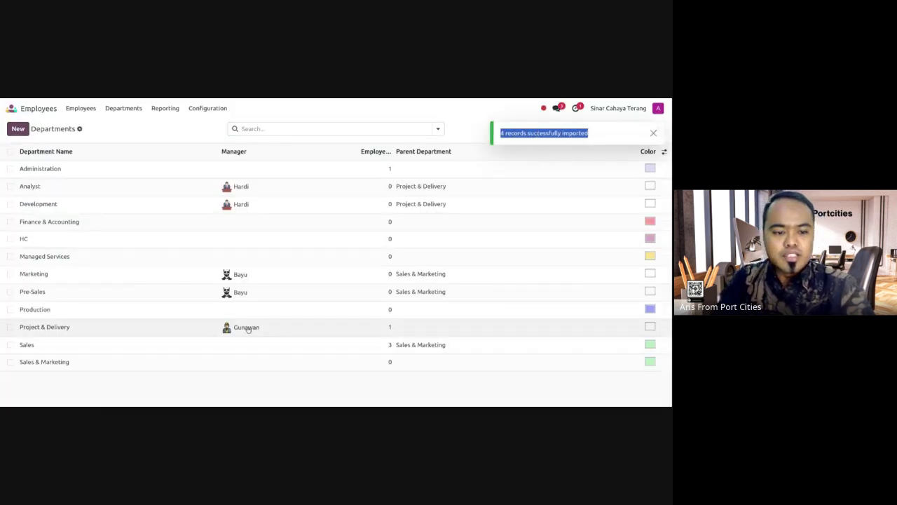
pyautogui.click(654, 133)
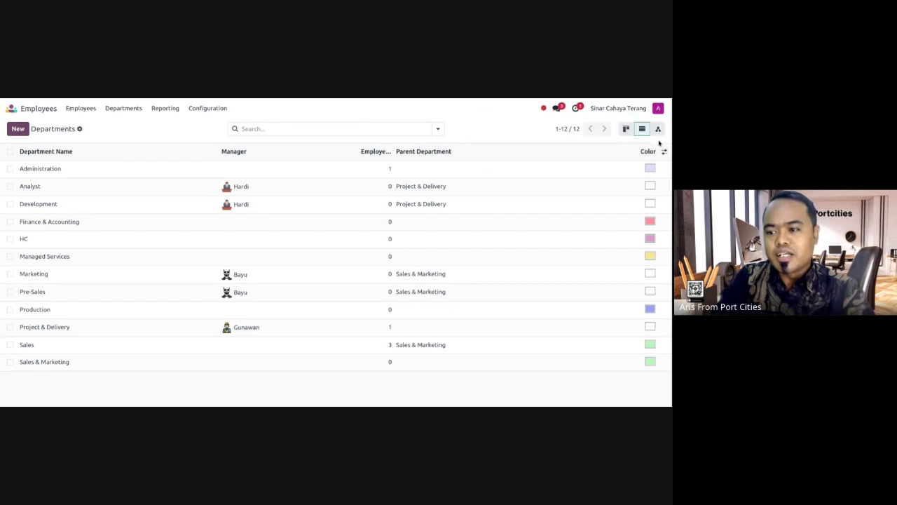
pyautogui.click(658, 129)
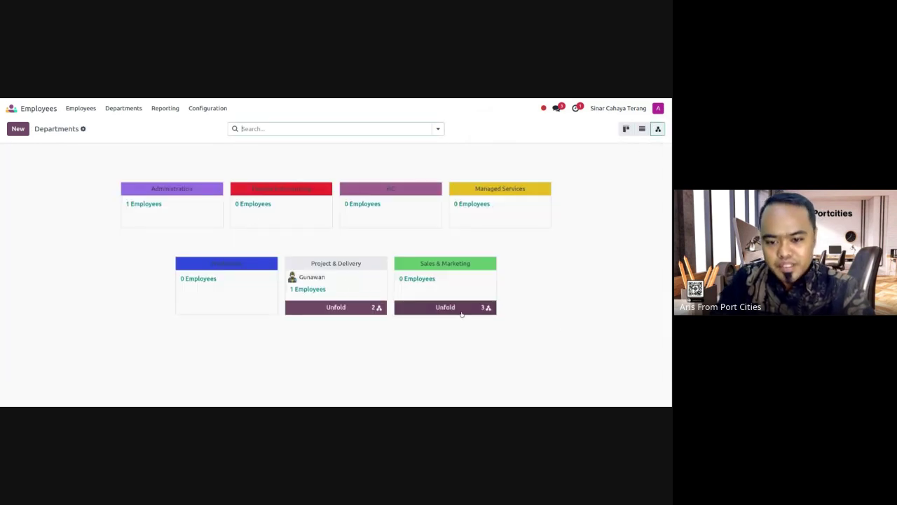
# - Switch to Google Sheets and check the Analyst and Development rows and their parent department
pyautogui.hotkey('ctrl', 'Tab')
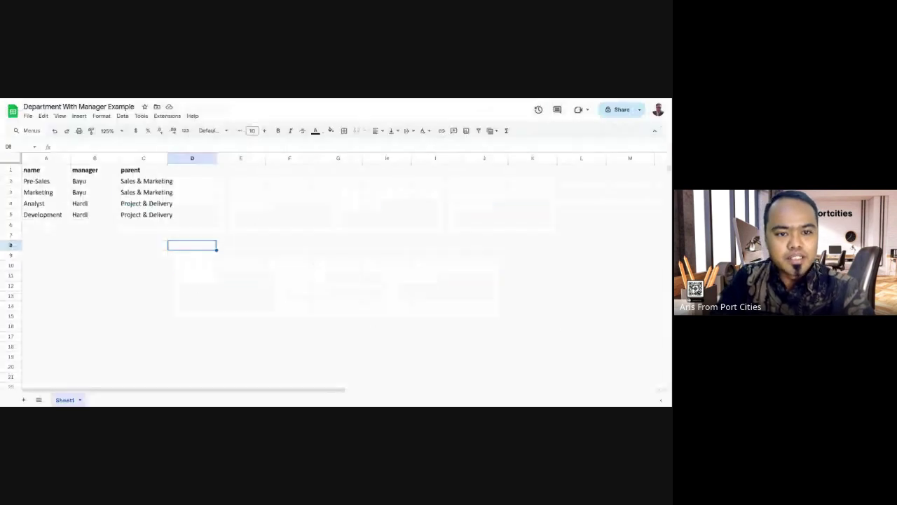
pyautogui.click(48, 204)
pyautogui.click(56, 217)
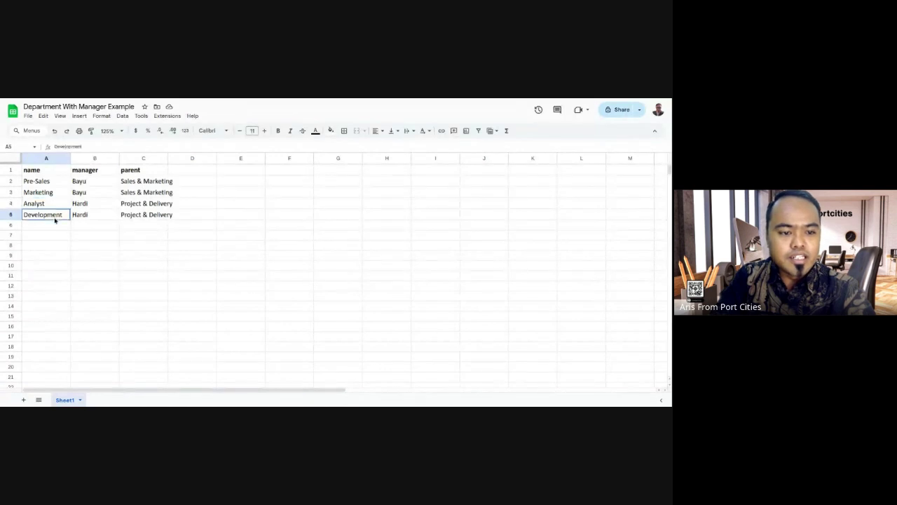
pyautogui.click(152, 206)
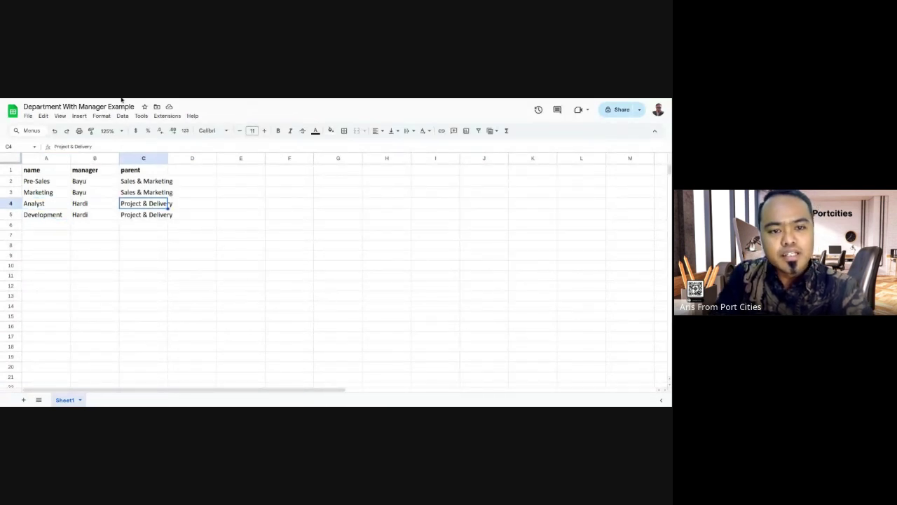
# - Return to Odoo and unfold the Project & Delivery department in the hierarchy chart to review its child departments
pyautogui.hotkey('ctrl', 'Tab')
pyautogui.click(356, 311)
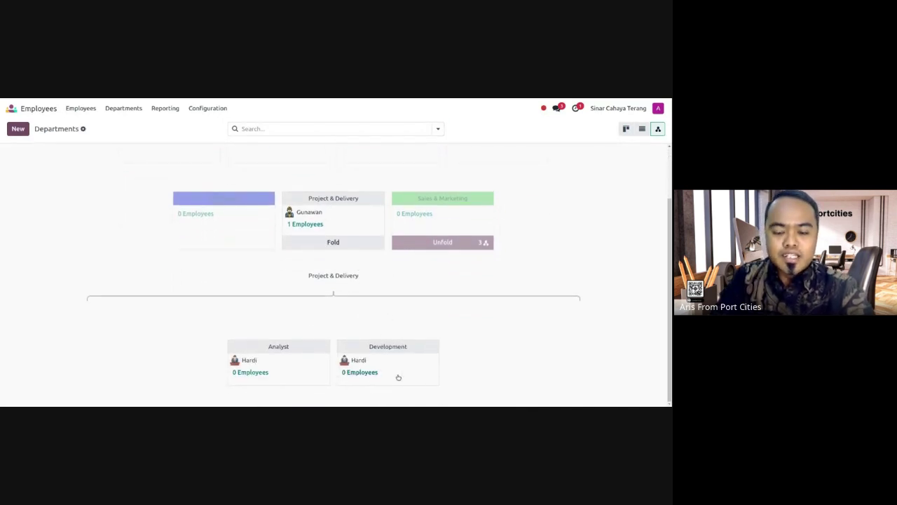
pyautogui.scroll(2, 486, 352)
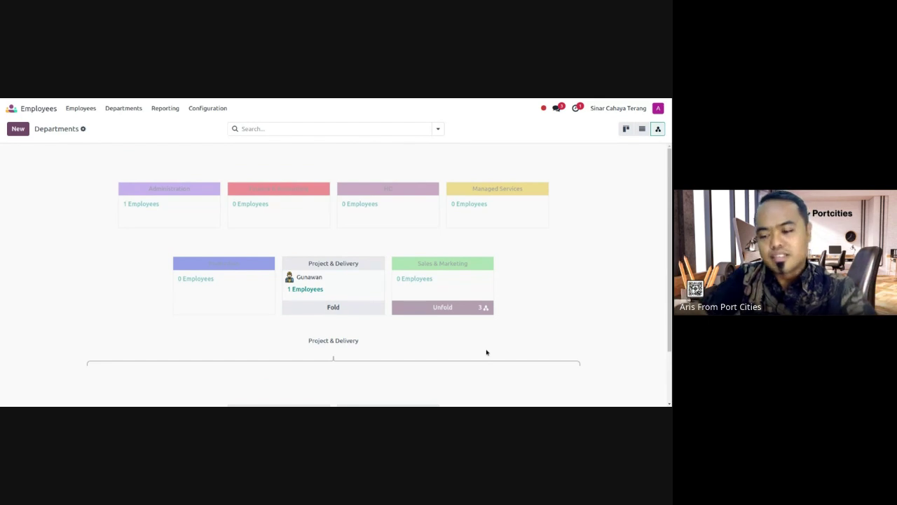
pyautogui.scroll(-2, 231, 268)
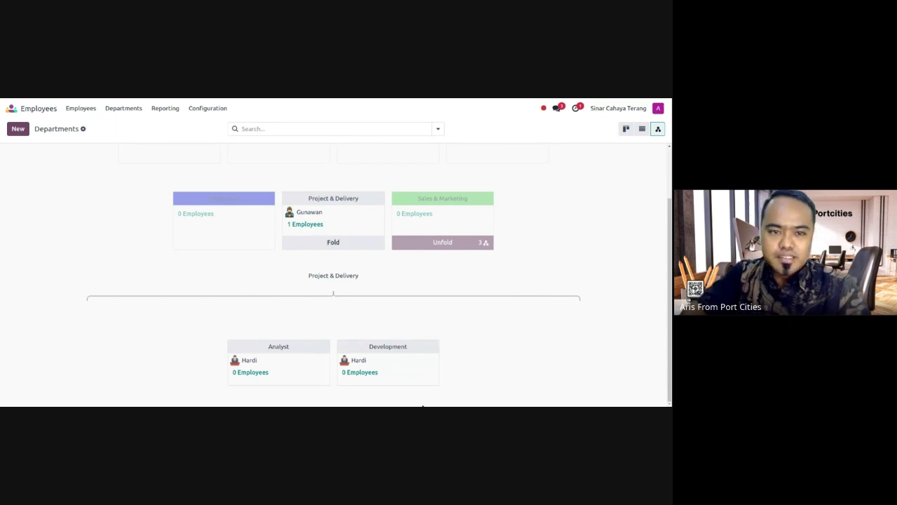
# - Switch to the slide presentation and advance to the slide on common employee data problems
pyautogui.hotkey('alt', 'Tab')
pyautogui.press('Right')
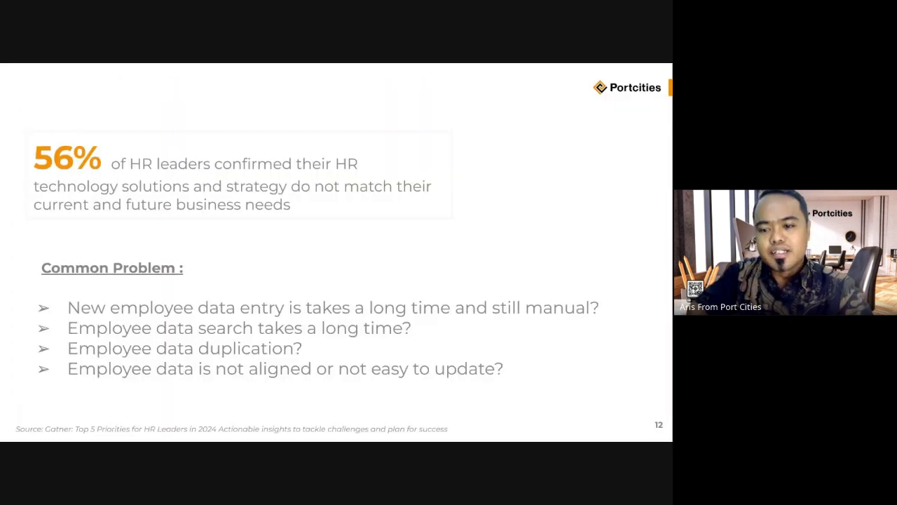
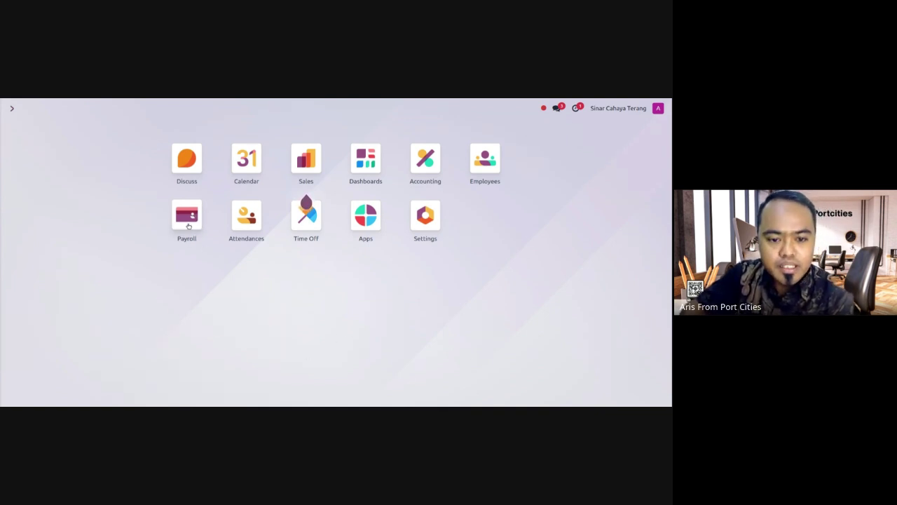
# - In Odoo Payroll, list the salary structures and open Indonesia: Regular Pay from the Indonesia: Employee group
pyautogui.click(194, 223)
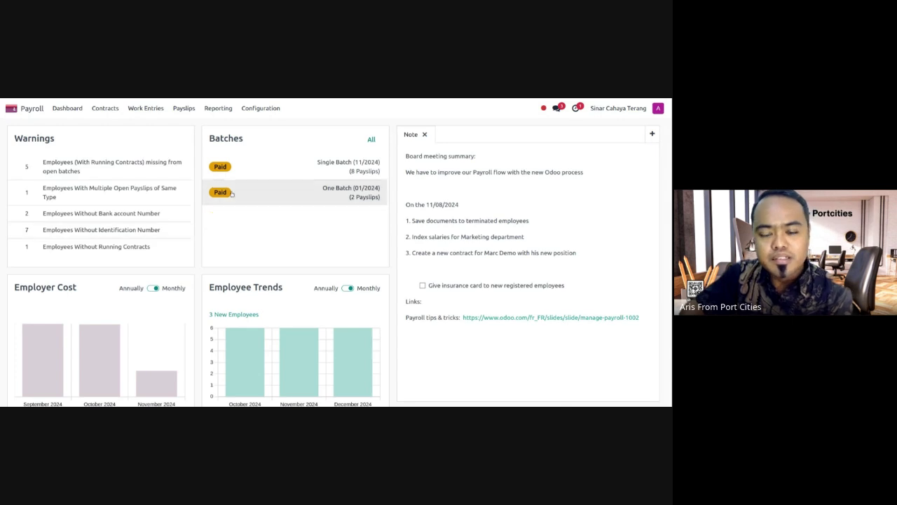
pyautogui.click(270, 109)
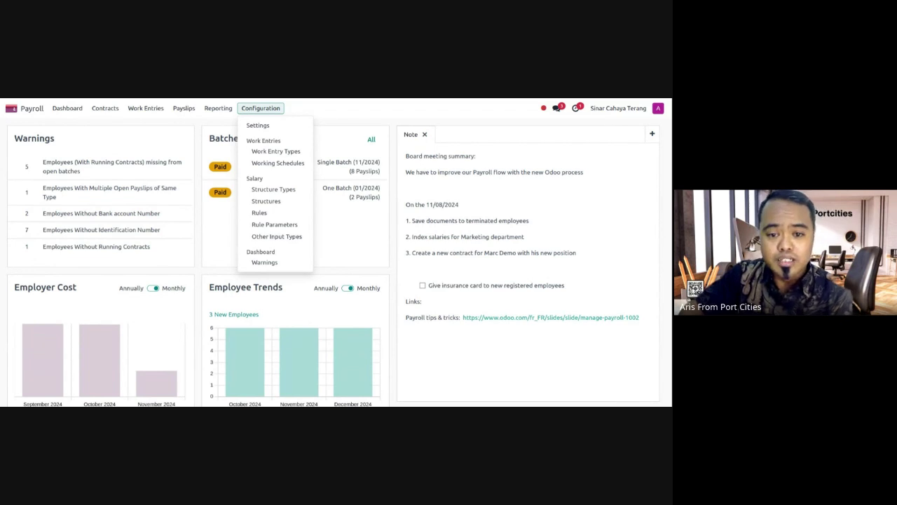
pyautogui.click(266, 202)
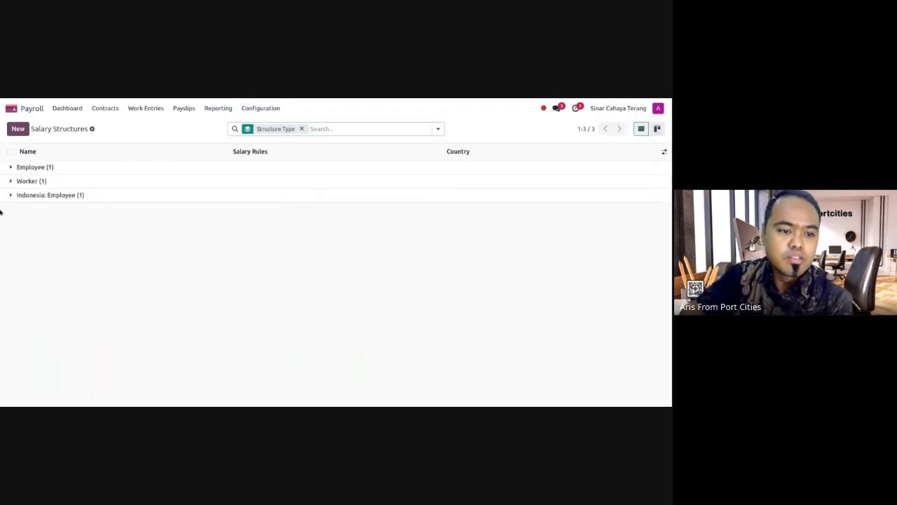
pyautogui.click(261, 108)
pyautogui.click(267, 201)
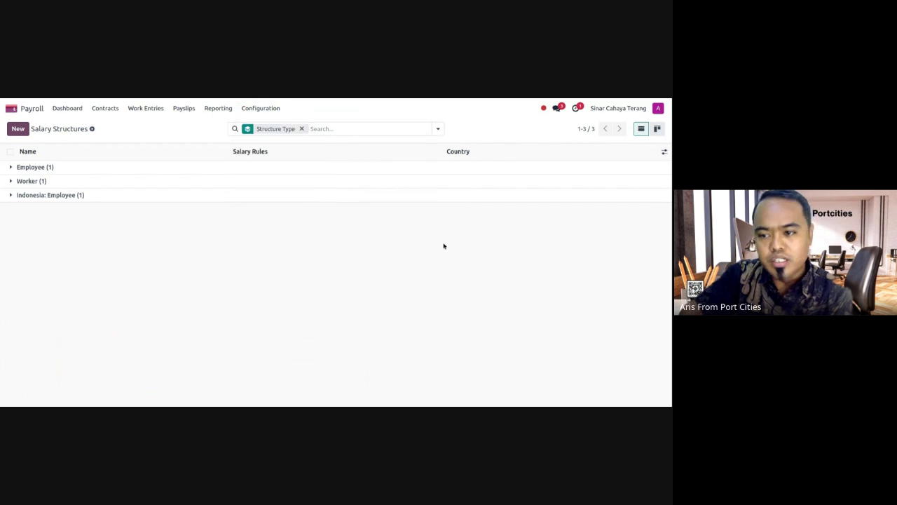
pyautogui.click(79, 194)
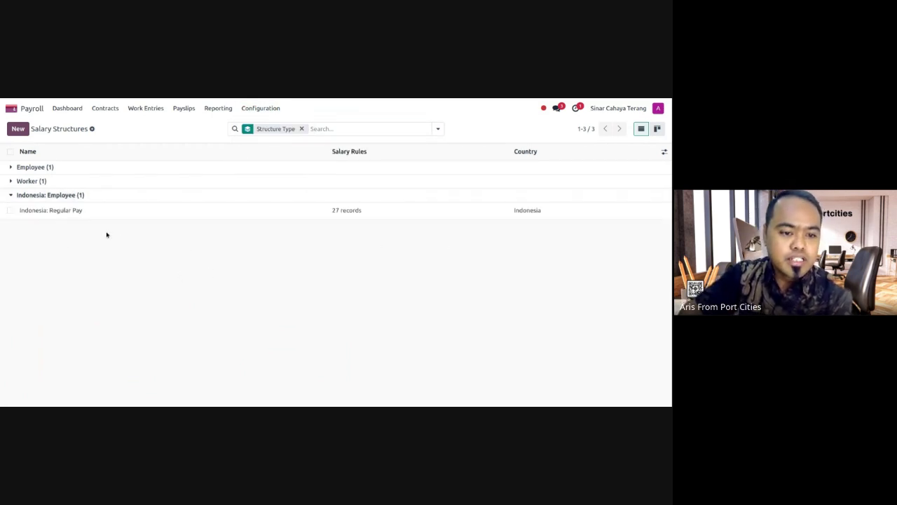
pyautogui.click(62, 214)
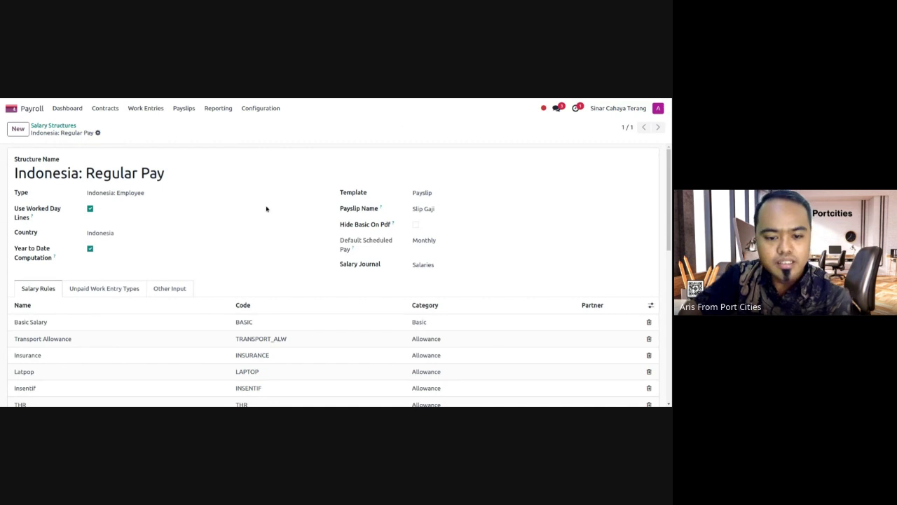
# - Review the salary rules of the Indonesia: Regular Pay structure, from Basic Salary through allowances and deductions to Net Salary
pyautogui.scroll(-5, 269, 208)
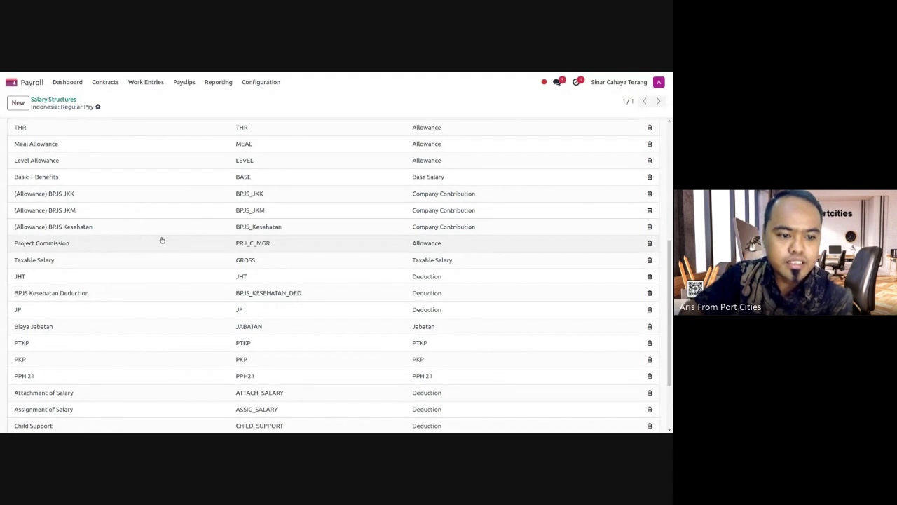
pyautogui.scroll(3, 99, 270)
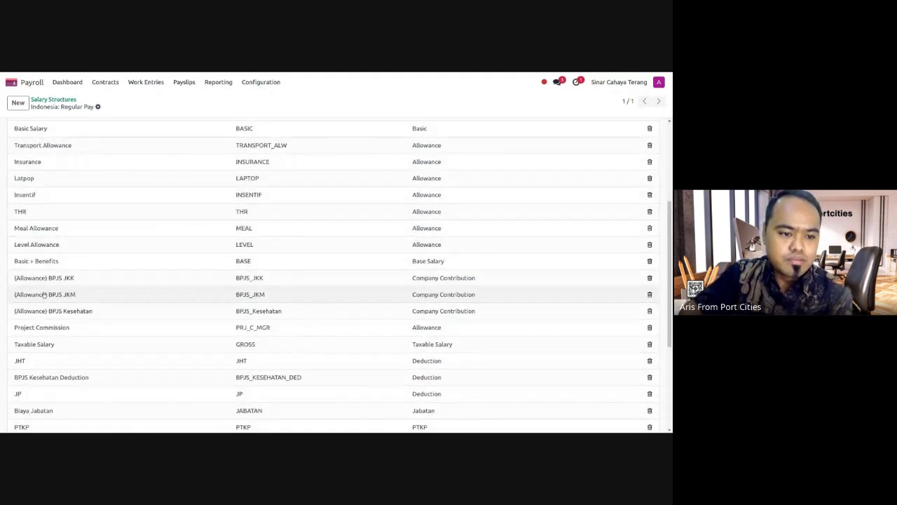
pyautogui.scroll(1, 99, 270)
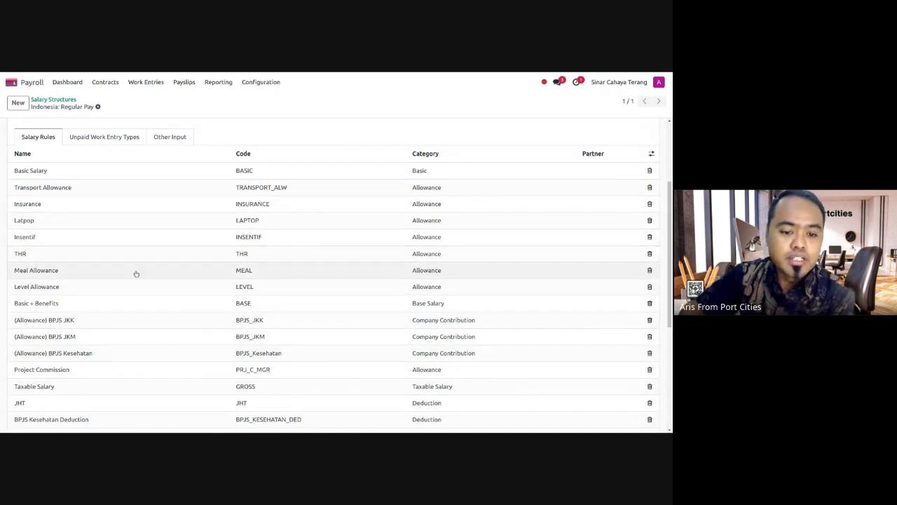
pyautogui.scroll(-4, 136, 274)
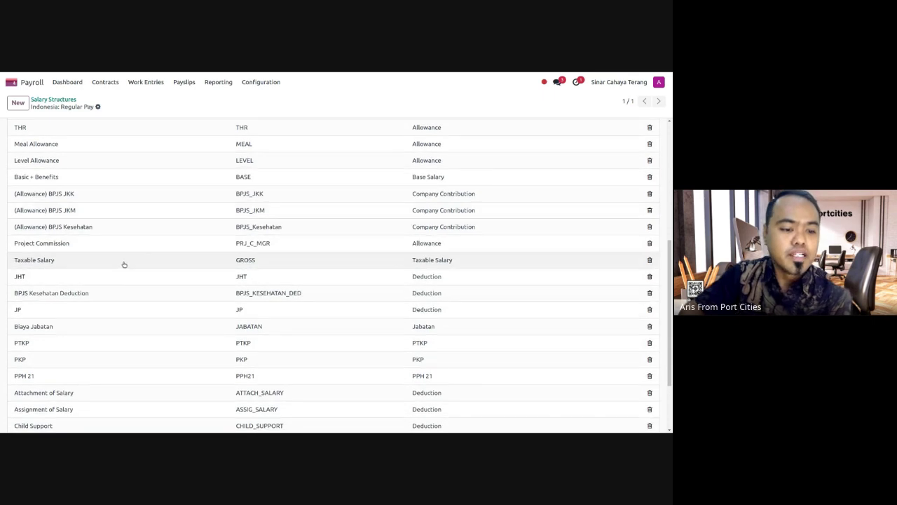
pyautogui.scroll(-2, 117, 284)
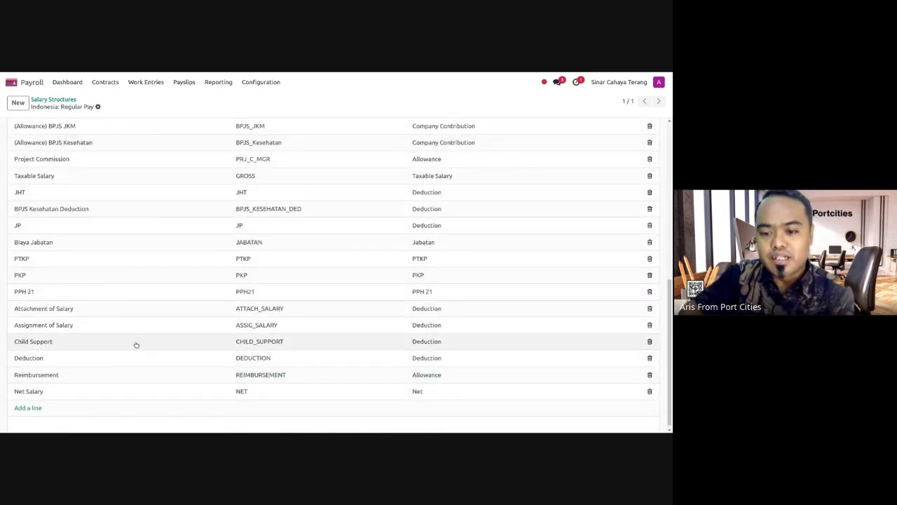
pyautogui.scroll(10, 136, 344)
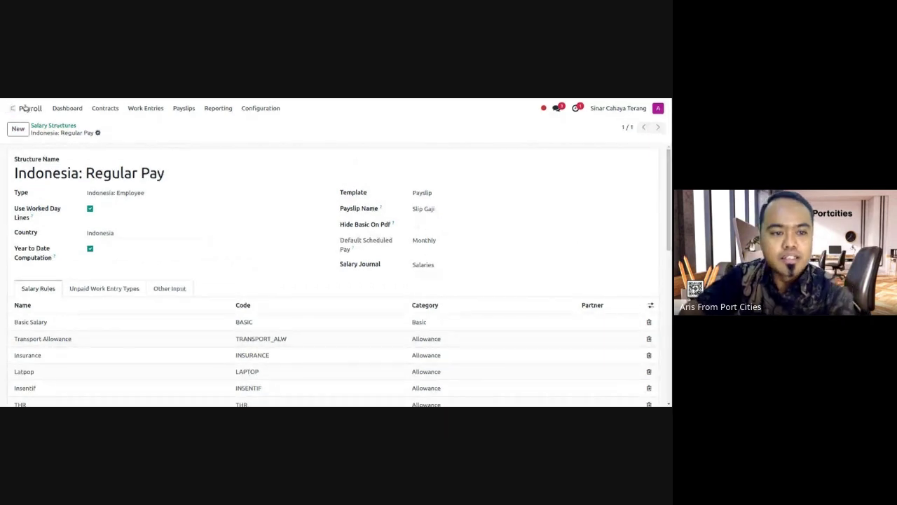
# - Go to the Employees app, open the Project Management Officer's employee record and show the related contract
pyautogui.hotkey('alt', 'h')
pyautogui.click(474, 168)
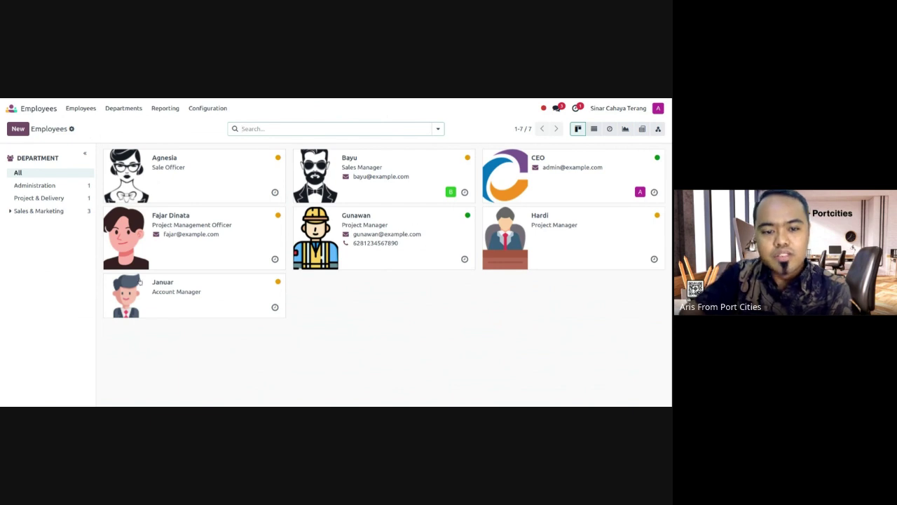
pyautogui.click(191, 226)
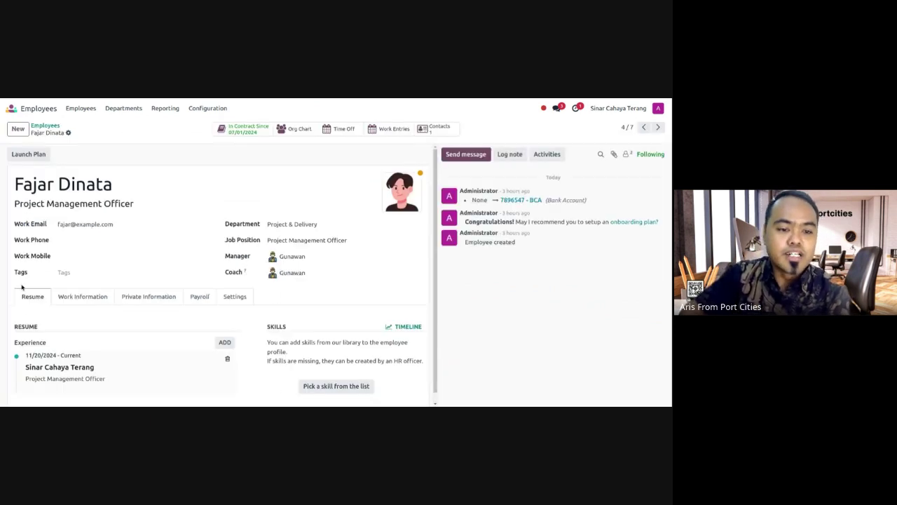
pyautogui.click(240, 131)
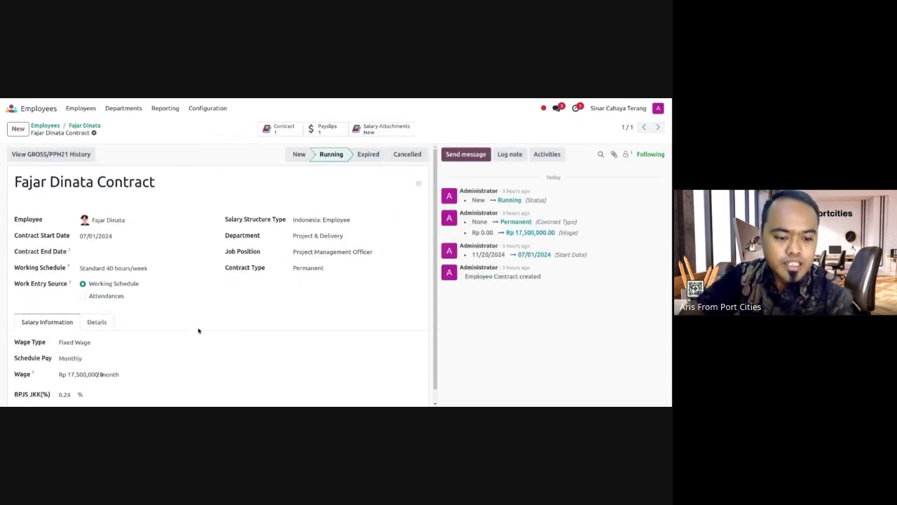
# - Examine the BPJS JKK percentage and the wage in the contract's salary information without changing them
pyautogui.scroll(-1, 197, 336)
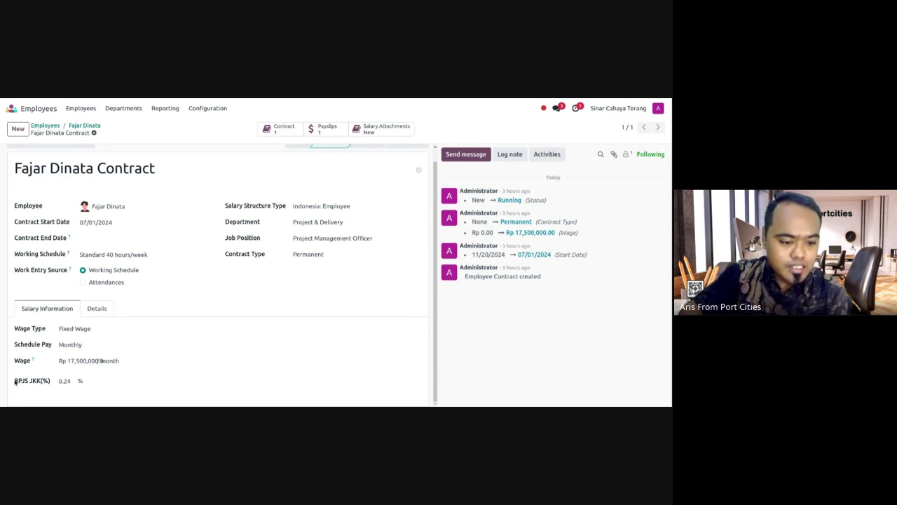
pyautogui.moveTo(15, 382); pyautogui.dragTo(49, 382)
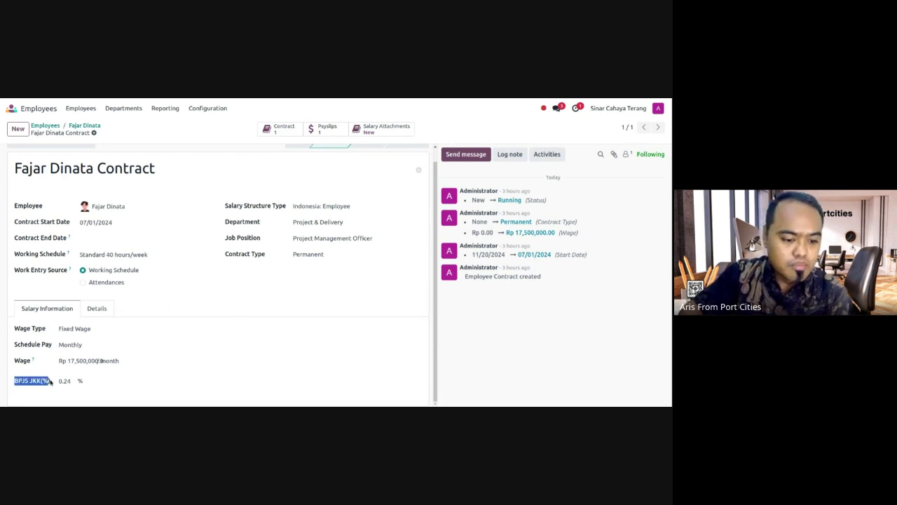
pyautogui.click(175, 381)
pyautogui.click(74, 380)
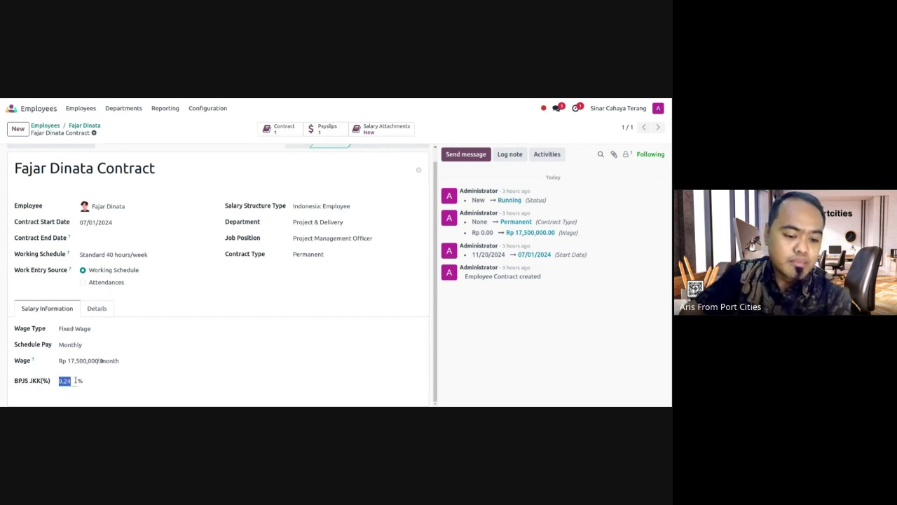
pyautogui.doubleClick(75, 380)
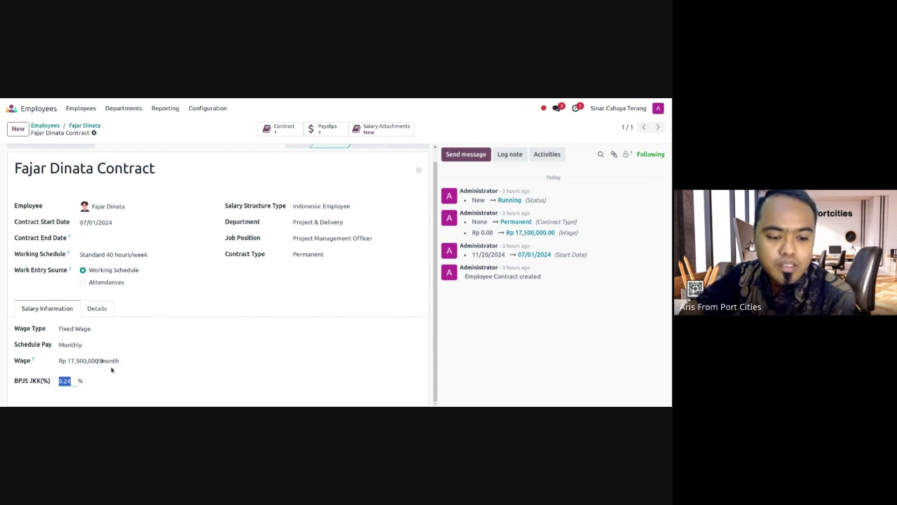
pyautogui.click(76, 359)
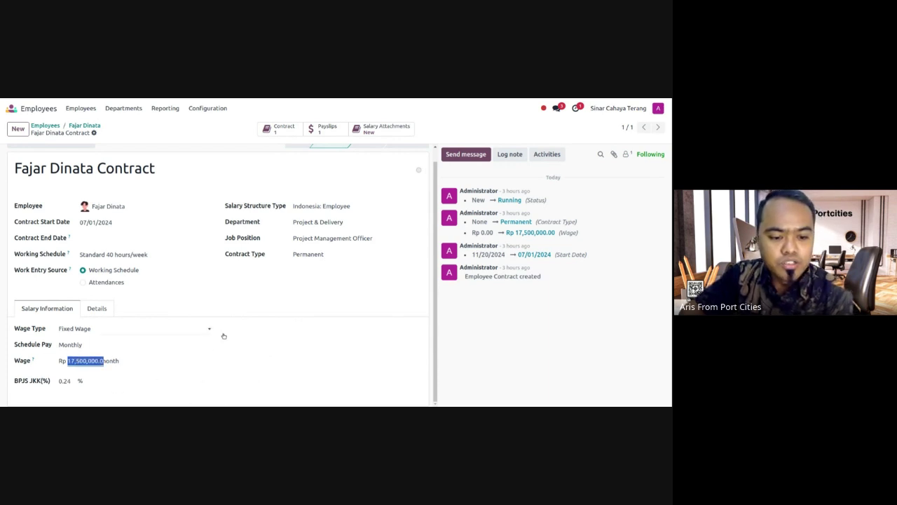
pyautogui.click(304, 365)
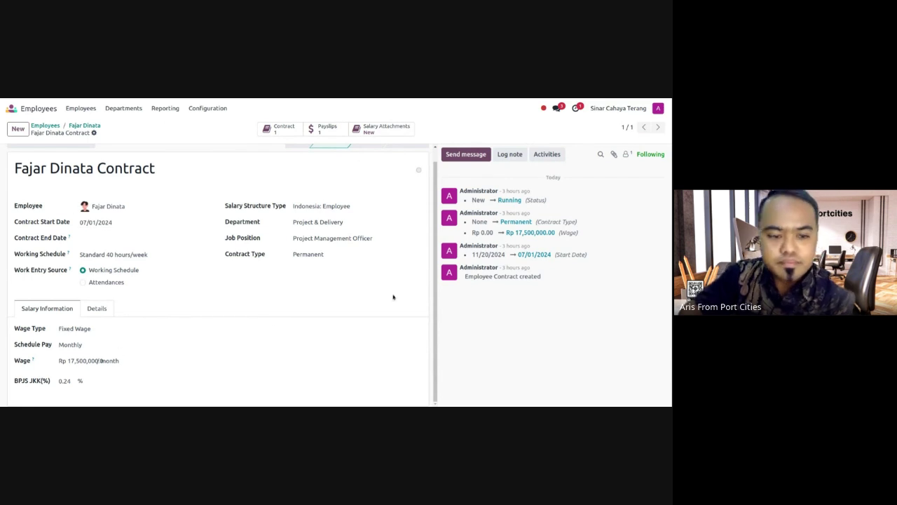
# - Show the payslips linked to the contract and expand the None batch group
pyautogui.click(329, 135)
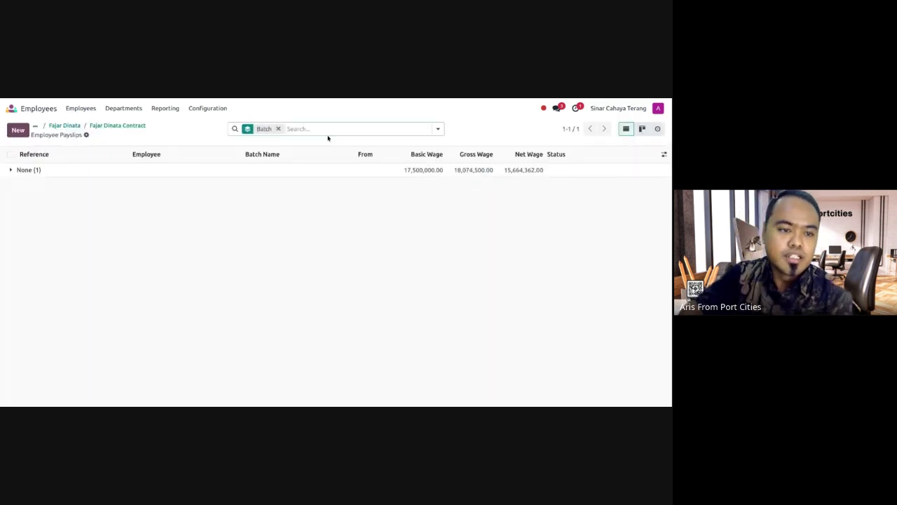
pyautogui.click(148, 126)
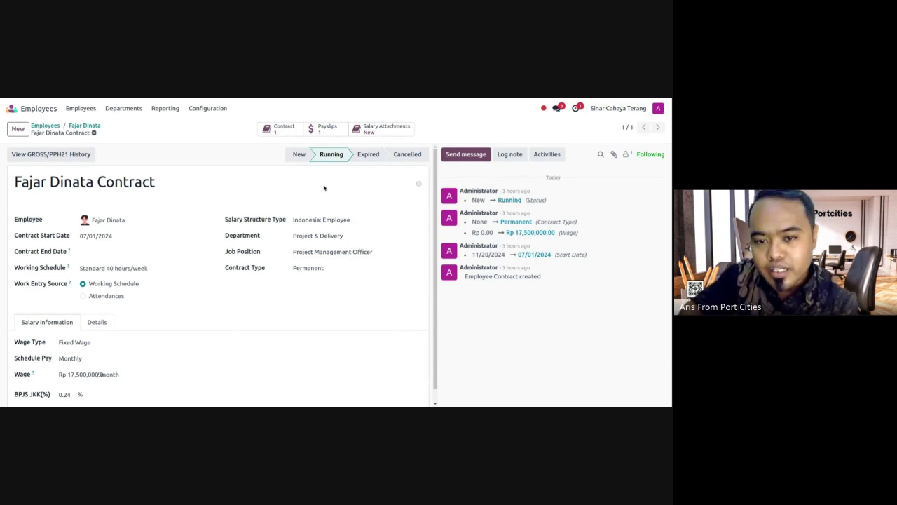
pyautogui.click(328, 129)
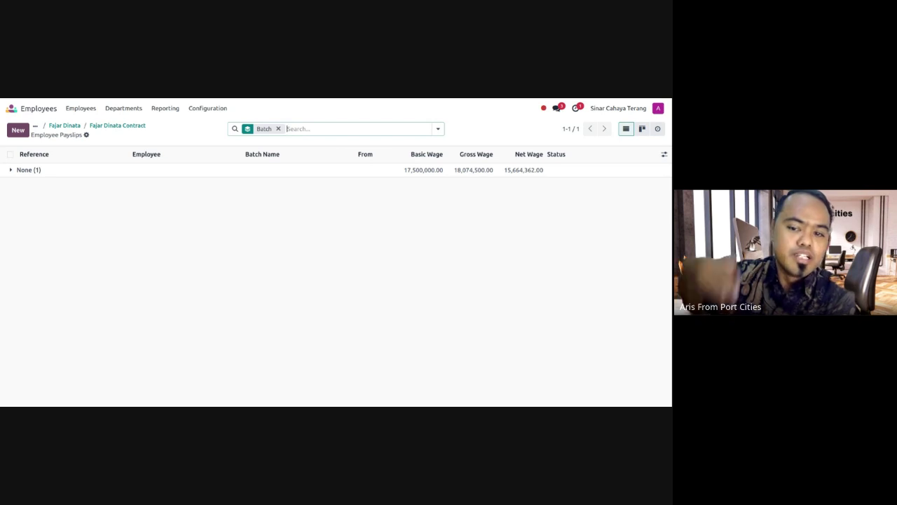
pyautogui.click(35, 170)
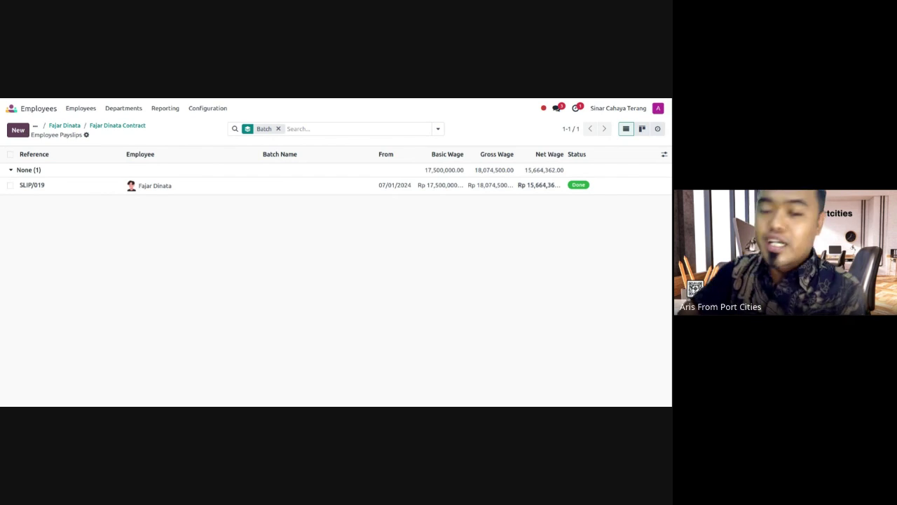
# - Create a new payslip for the Project Management Officer and check the structure choices, keeping Indonesia: Regular Pay
pyautogui.click(18, 130)
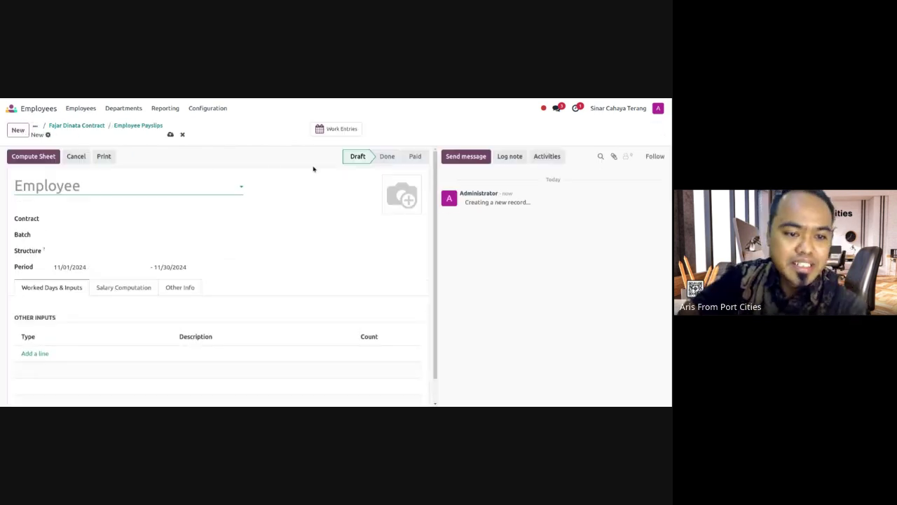
pyautogui.click(195, 188)
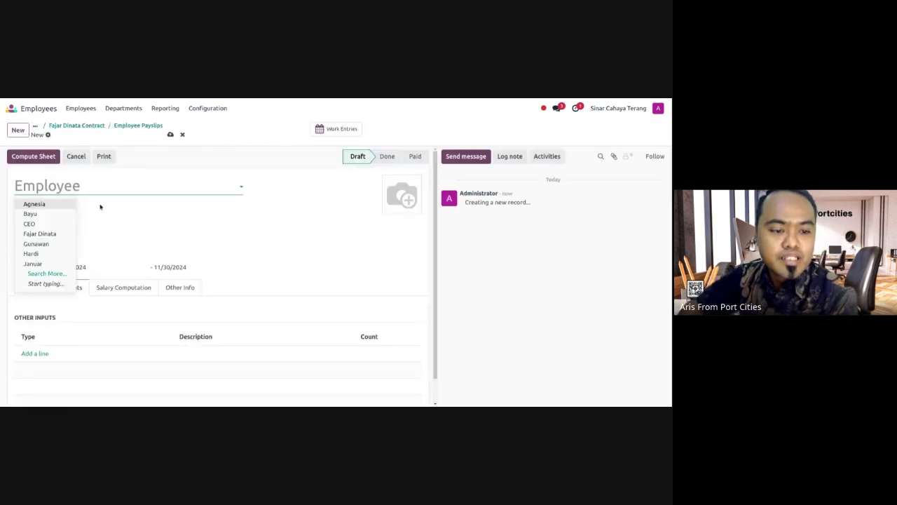
pyautogui.click(64, 232)
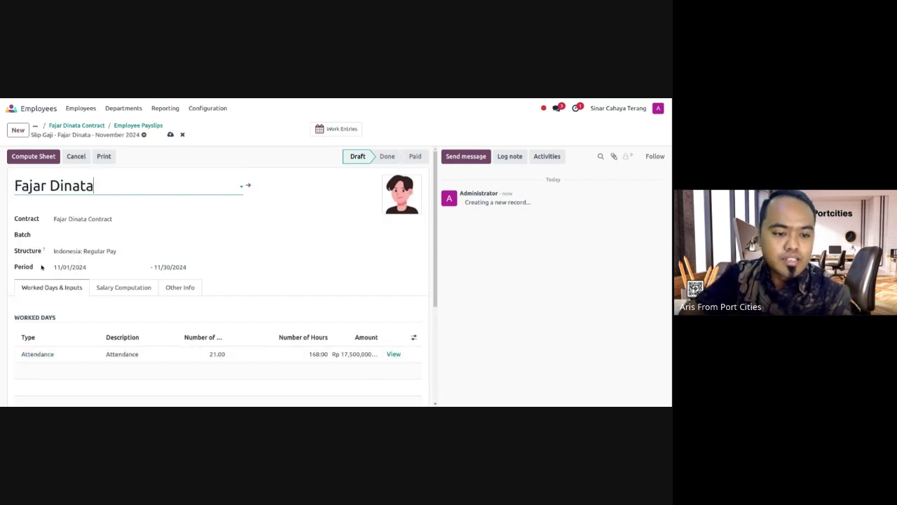
pyautogui.click(94, 249)
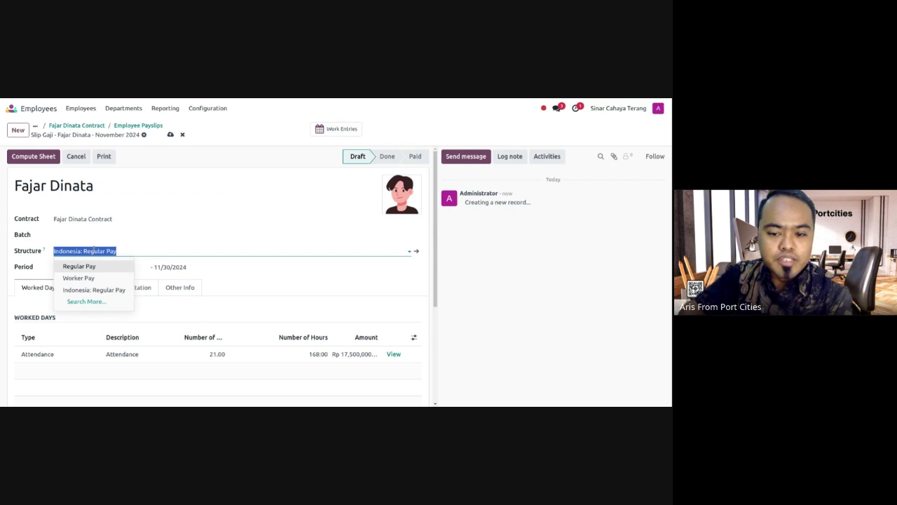
pyautogui.click(294, 273)
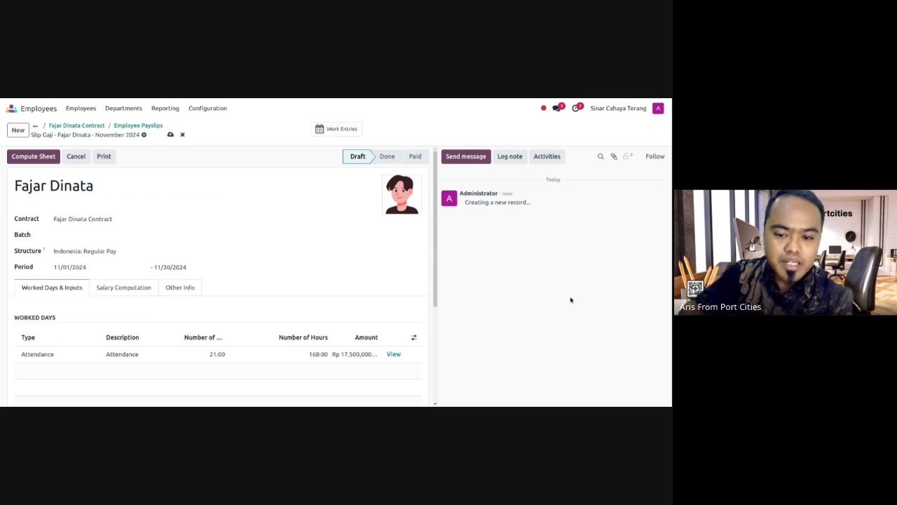
# - Check the new payslip's salary computation, worked days and other inputs, and compute its sheet
pyautogui.click(121, 289)
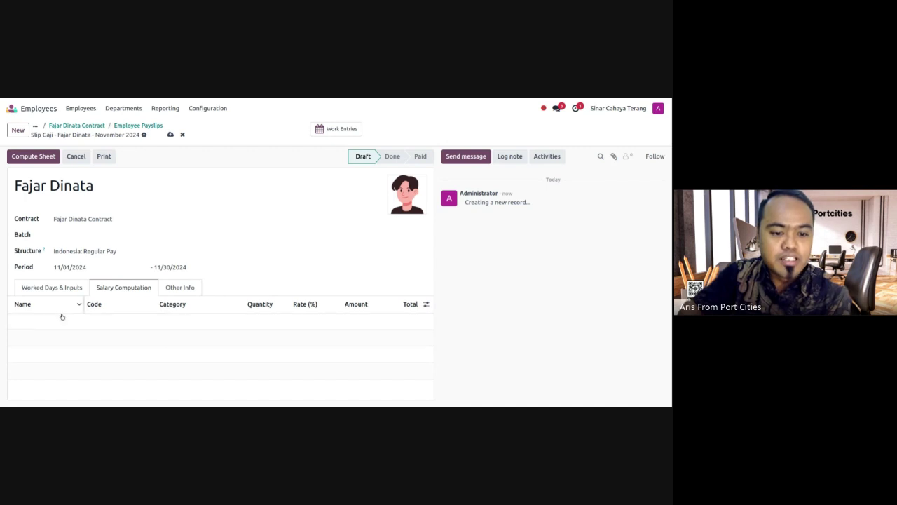
pyautogui.click(61, 288)
pyautogui.scroll(-4, 395, 305)
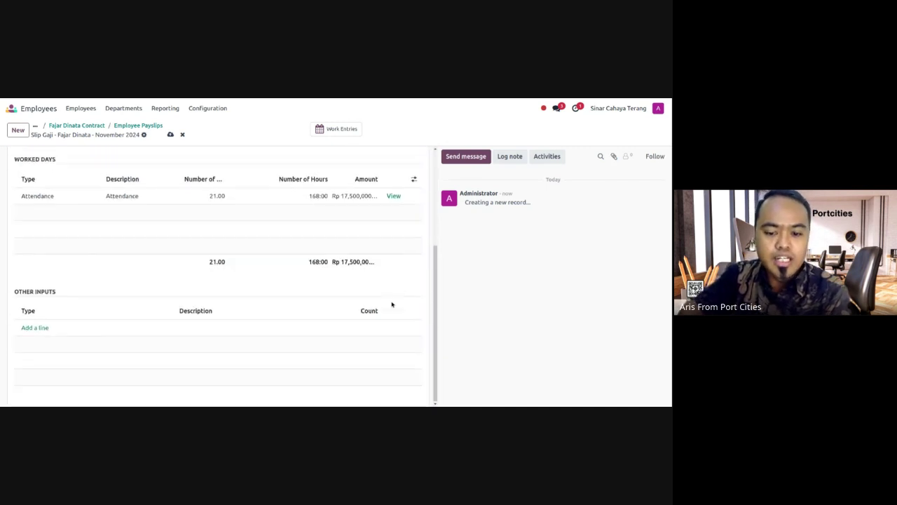
pyautogui.scroll(3, 237, 204)
pyautogui.scroll(1, 237, 204)
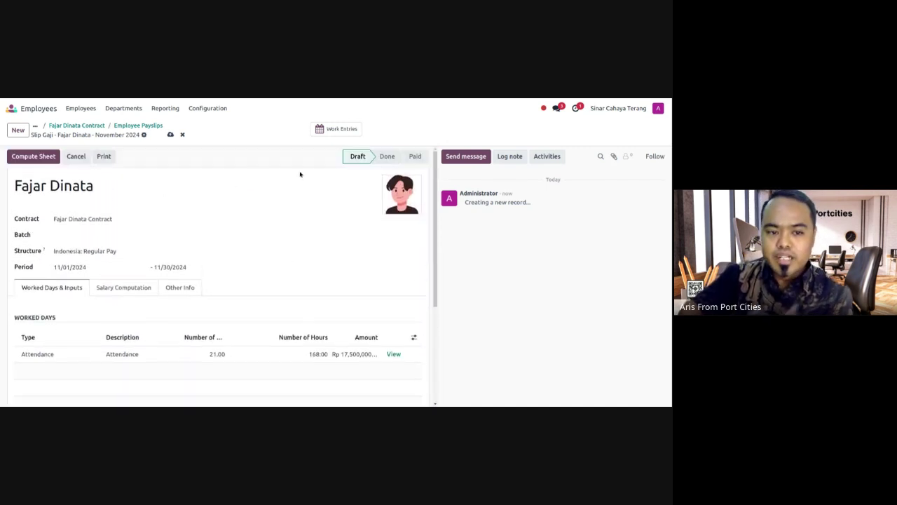
pyautogui.click(30, 157)
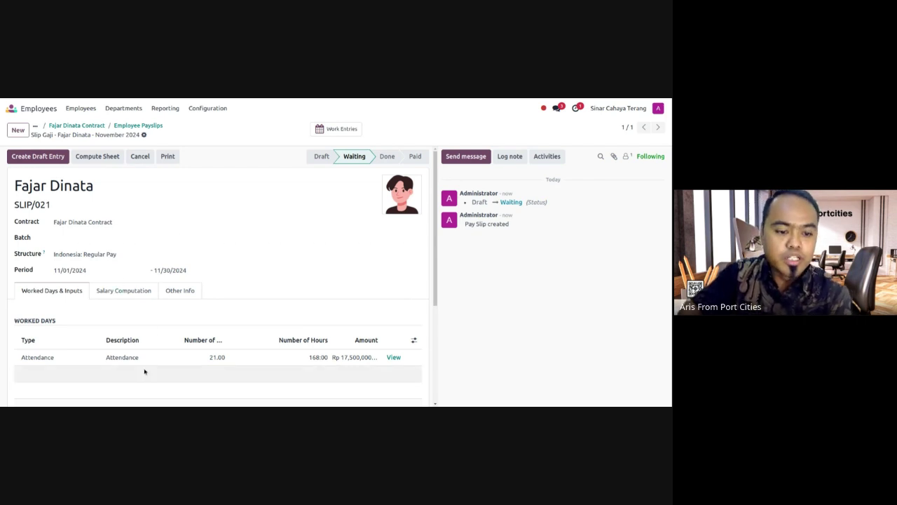
# - Examine the computed salary lines of the payslip, from Basic Salary through allowances and deductions to Net Salary
pyautogui.scroll(-2, 145, 354)
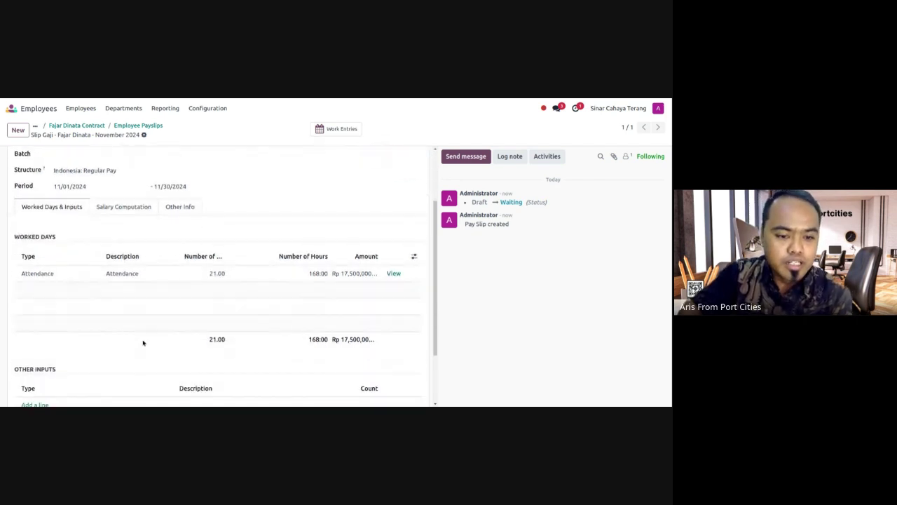
pyautogui.click(133, 212)
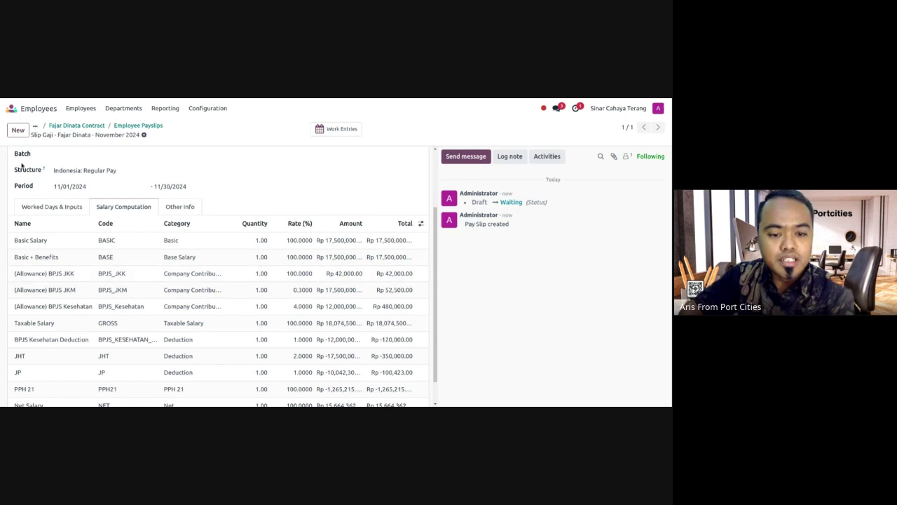
pyautogui.scroll(-1, 168, 249)
pyautogui.scroll(3, 157, 257)
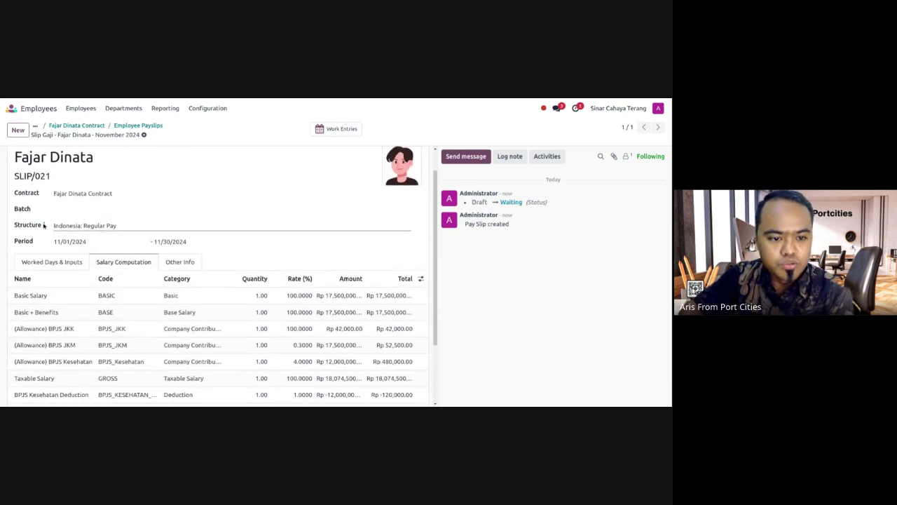
pyautogui.scroll(-2, 157, 257)
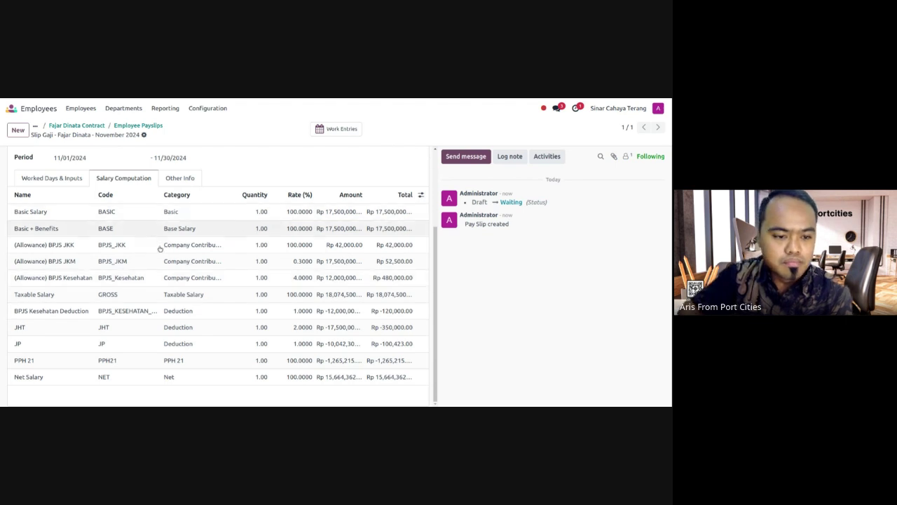
pyautogui.scroll(1, 154, 356)
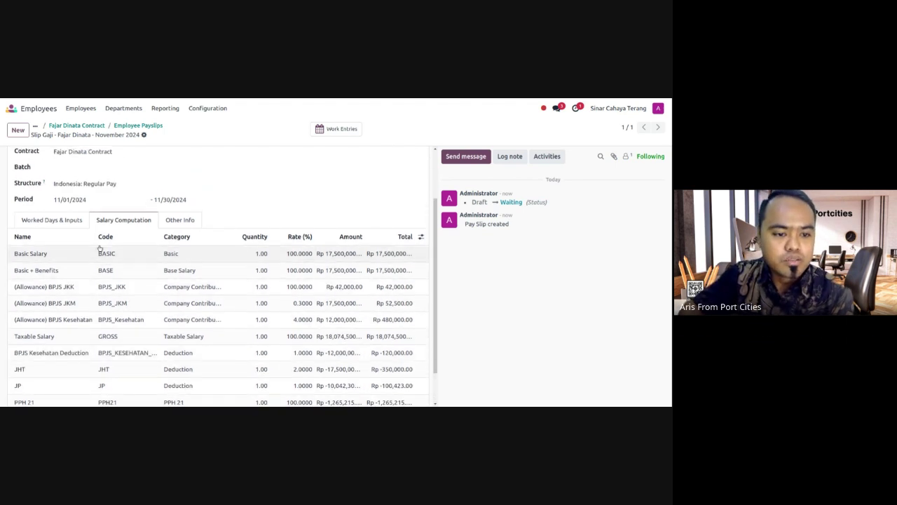
# - Review the payslip's attendance worked days and compare them with the salary computation lines
pyautogui.click(77, 222)
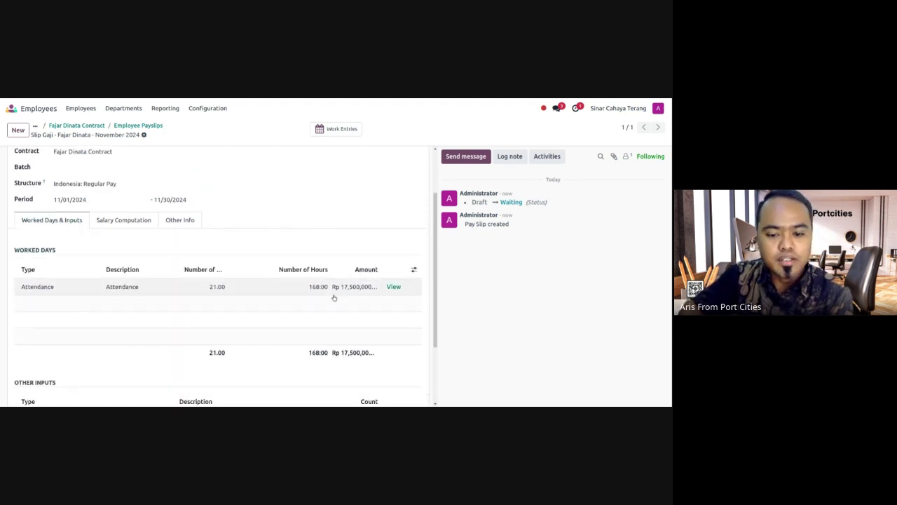
pyautogui.scroll(2, 334, 302)
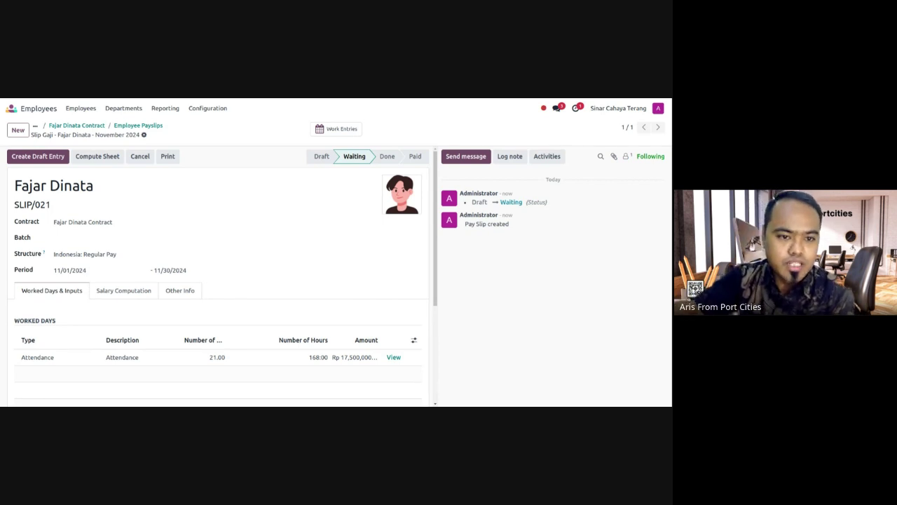
pyautogui.scroll(-3, 337, 317)
pyautogui.scroll(2, 337, 317)
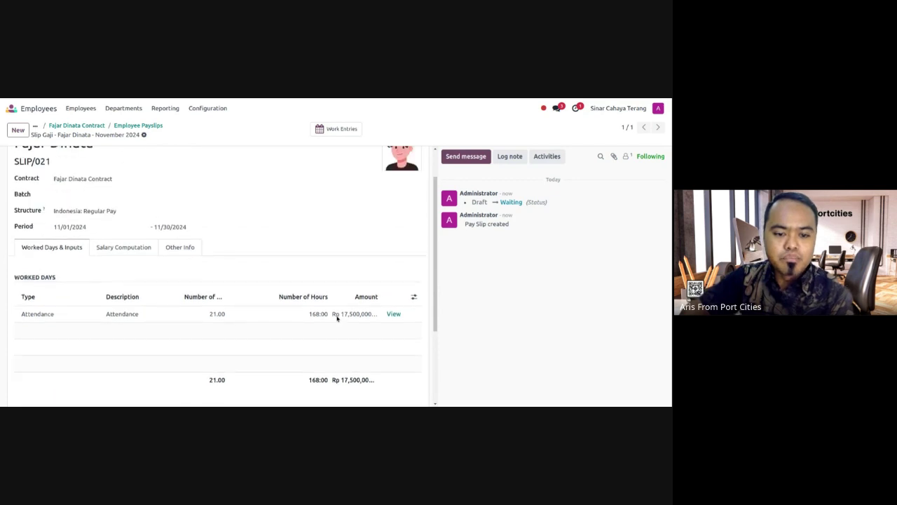
pyautogui.scroll(2, 175, 284)
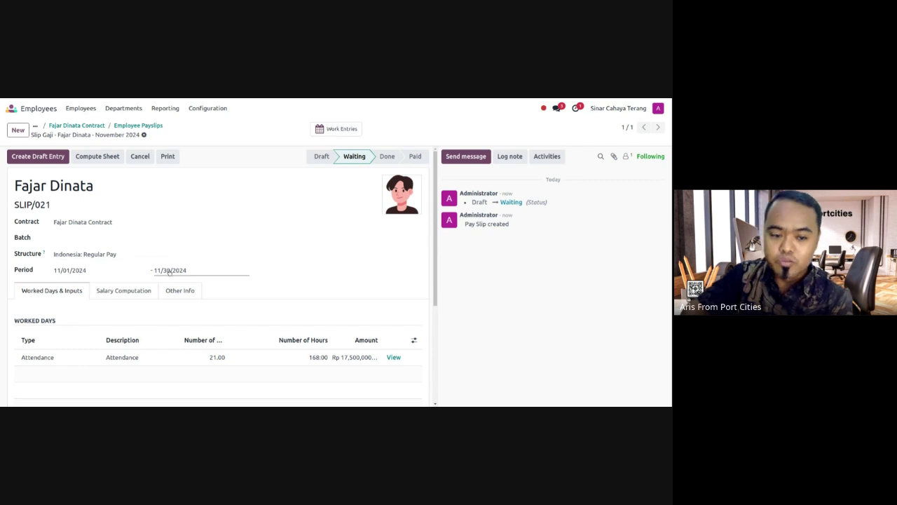
pyautogui.click(125, 290)
pyautogui.scroll(-2, 125, 291)
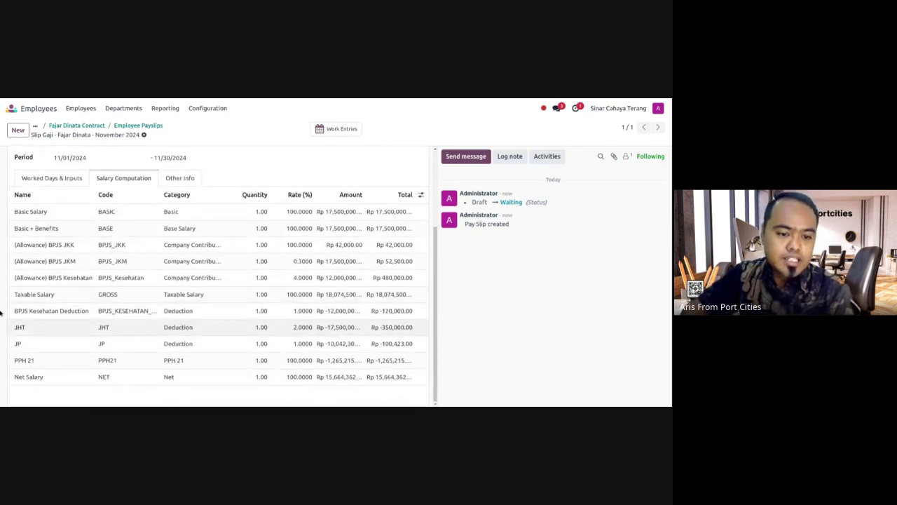
pyautogui.scroll(2, 108, 230)
pyautogui.click(91, 273)
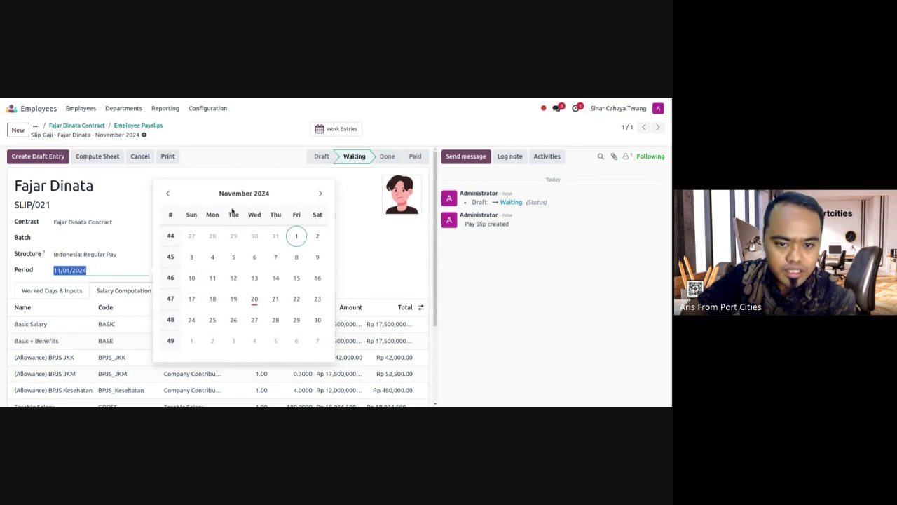
pyautogui.click(247, 193)
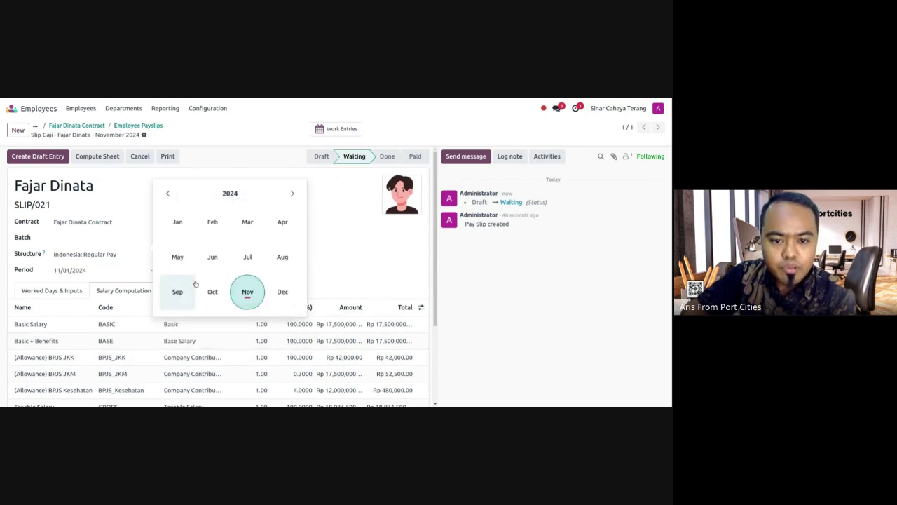
pyautogui.click(283, 257)
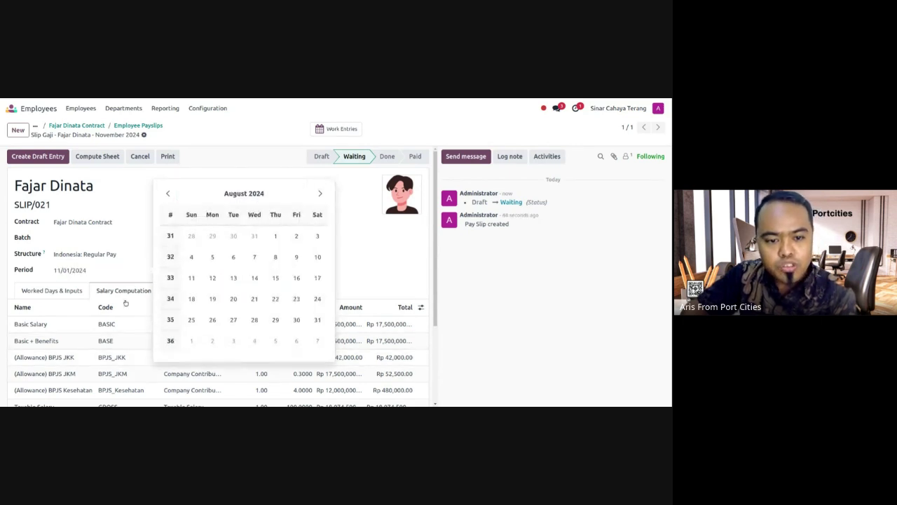
pyautogui.click(138, 178)
pyautogui.click(318, 206)
pyautogui.click(98, 156)
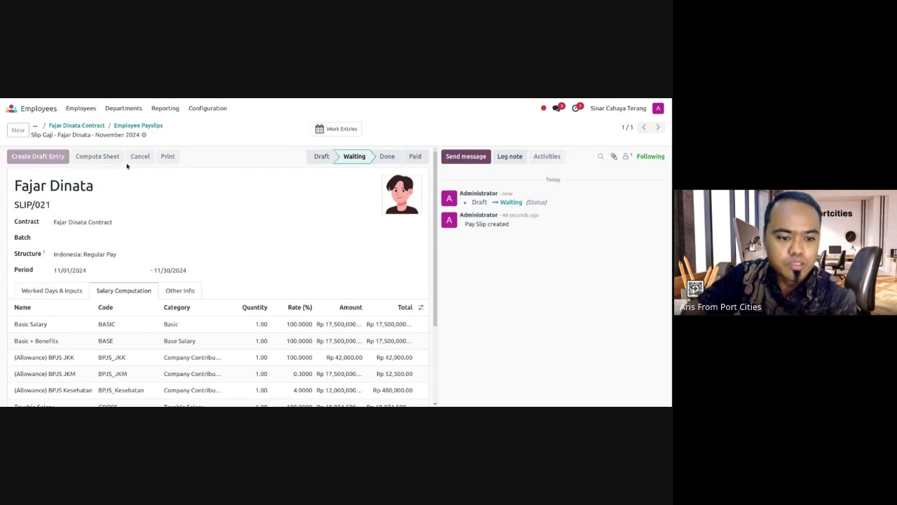
# - Set the payslip's period to start on 08/01/2024 and save the payslip
pyautogui.click(106, 273)
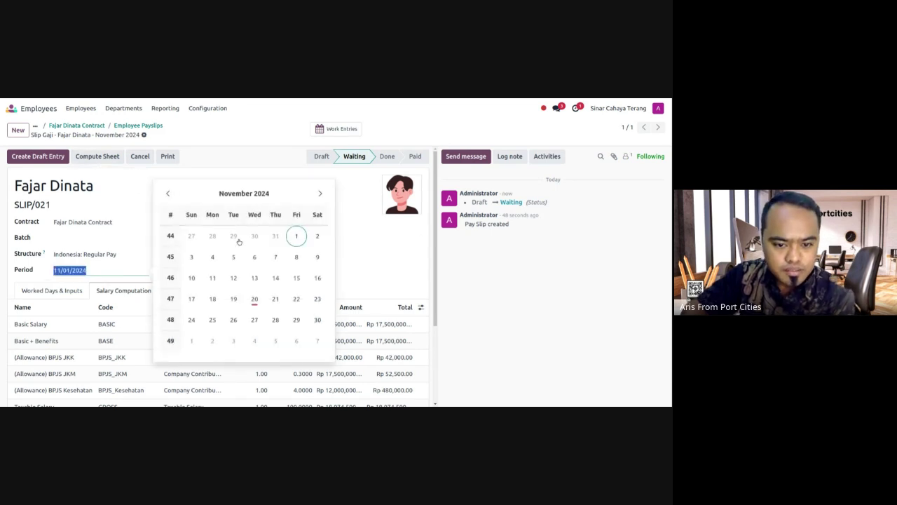
pyautogui.click(244, 193)
pyautogui.click(277, 257)
pyautogui.click(273, 237)
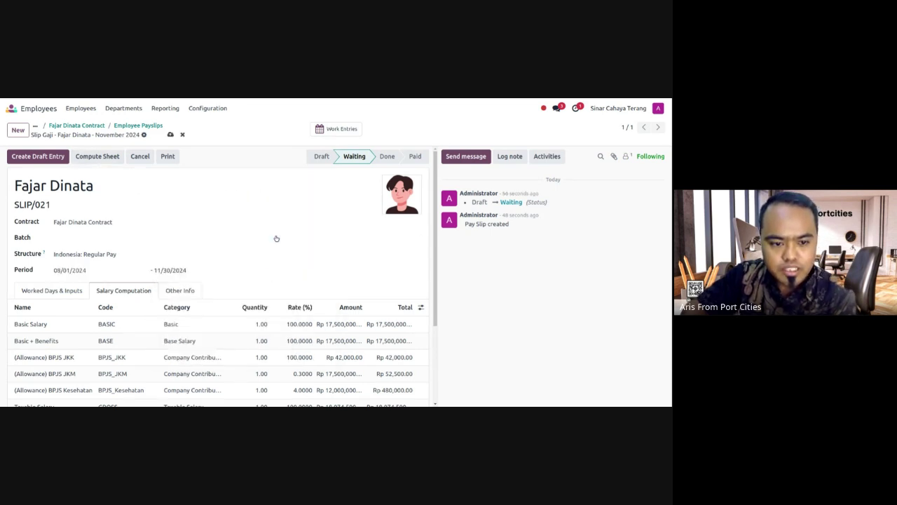
pyautogui.hotkey('ctrl', 's')
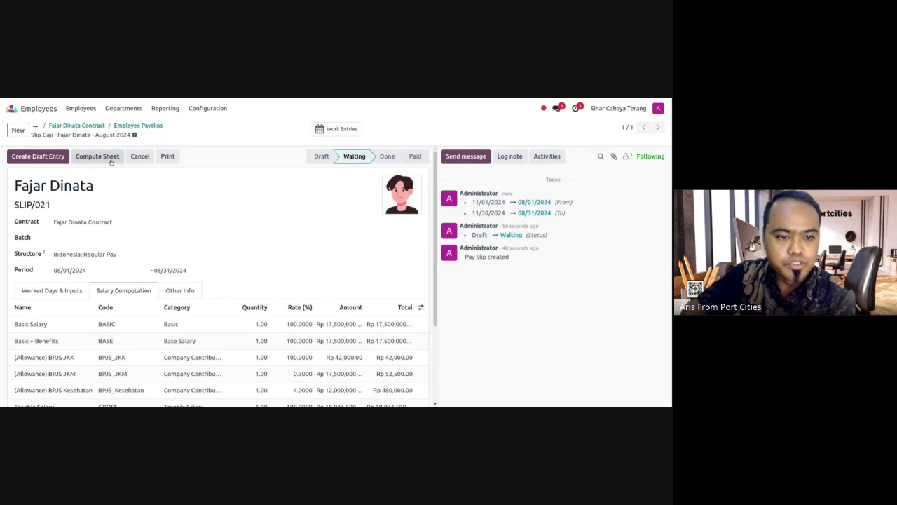
# - Check the worked days and other inputs of the payslip for the August period
pyautogui.click(62, 291)
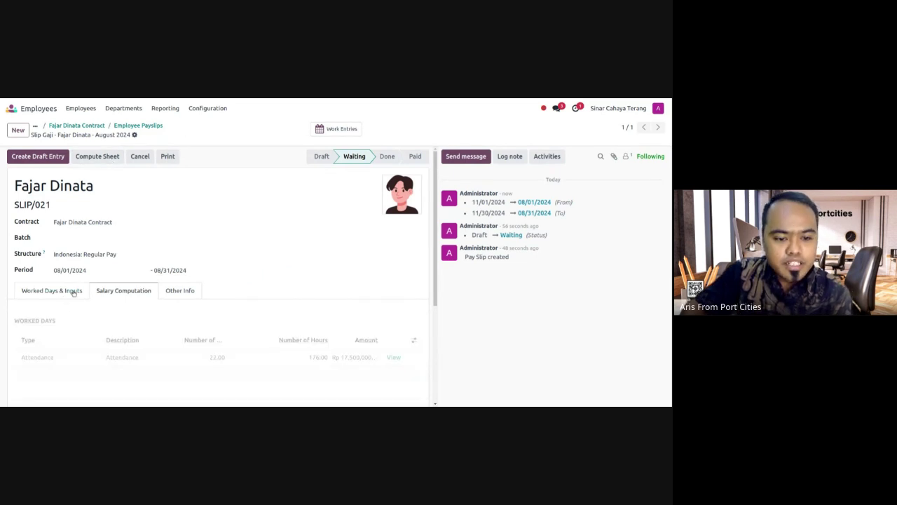
pyautogui.scroll(-3, 62, 294)
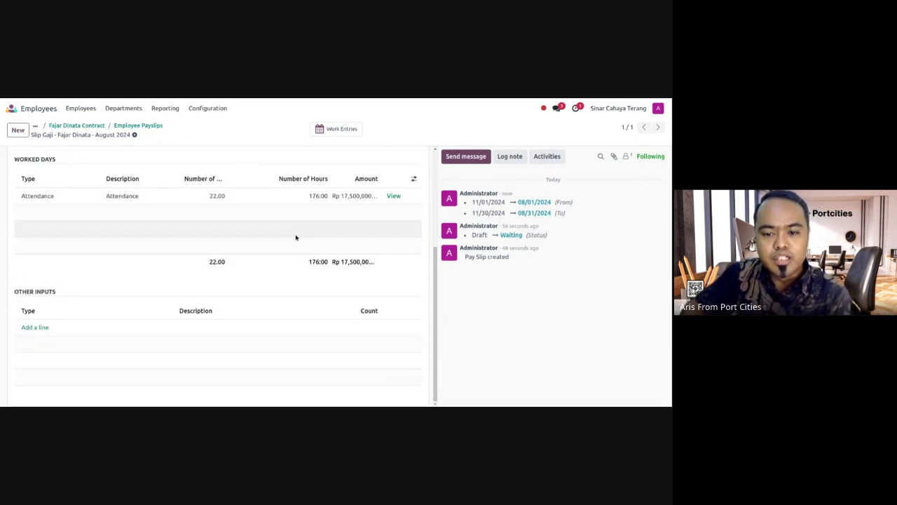
pyautogui.scroll(3, 296, 236)
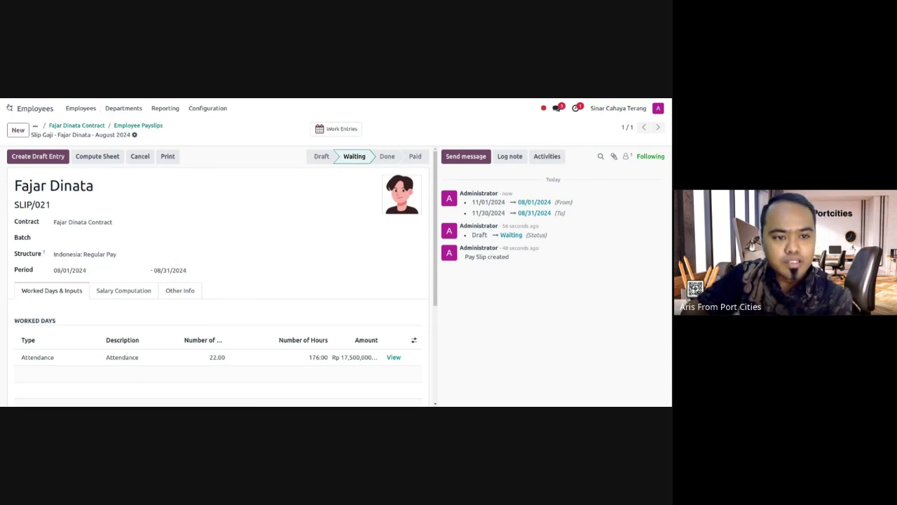
# - Switch to the Payroll app and open the Project Commission Q3 salary attachment
pyautogui.click(12, 108)
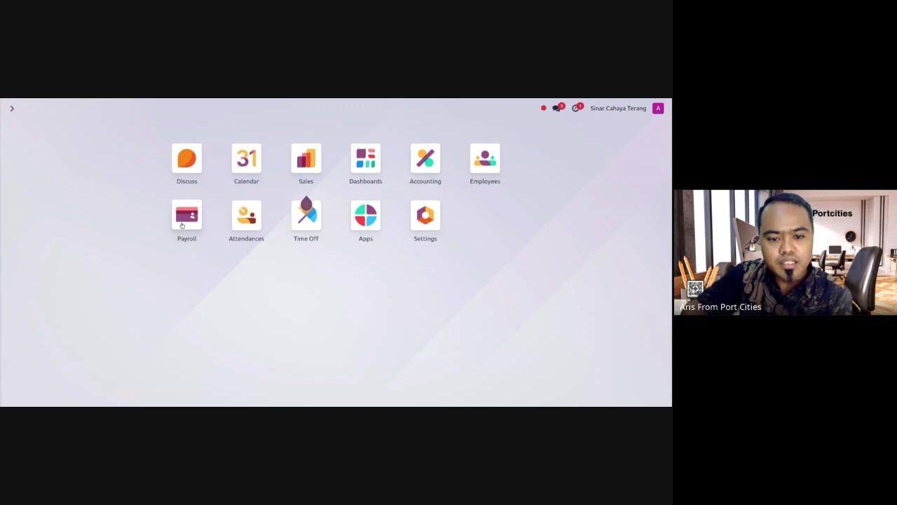
pyautogui.click(184, 221)
pyautogui.click(145, 109)
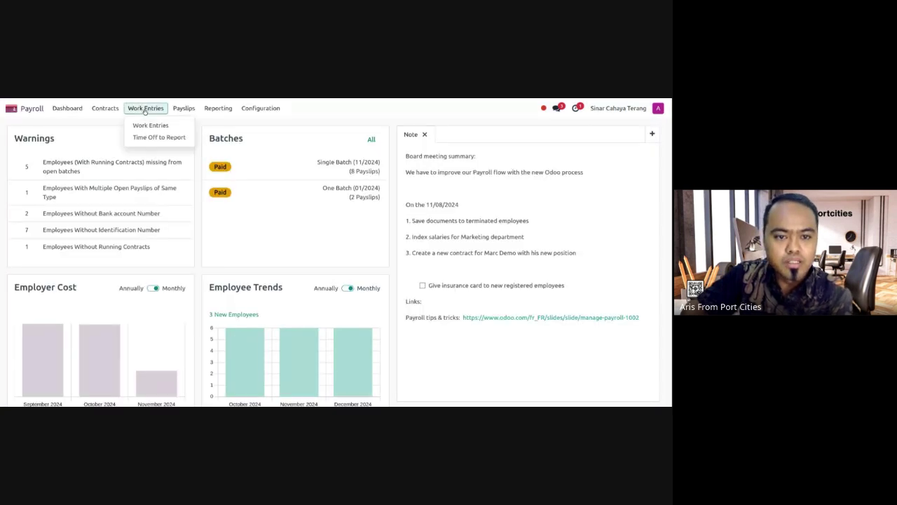
pyautogui.click(114, 137)
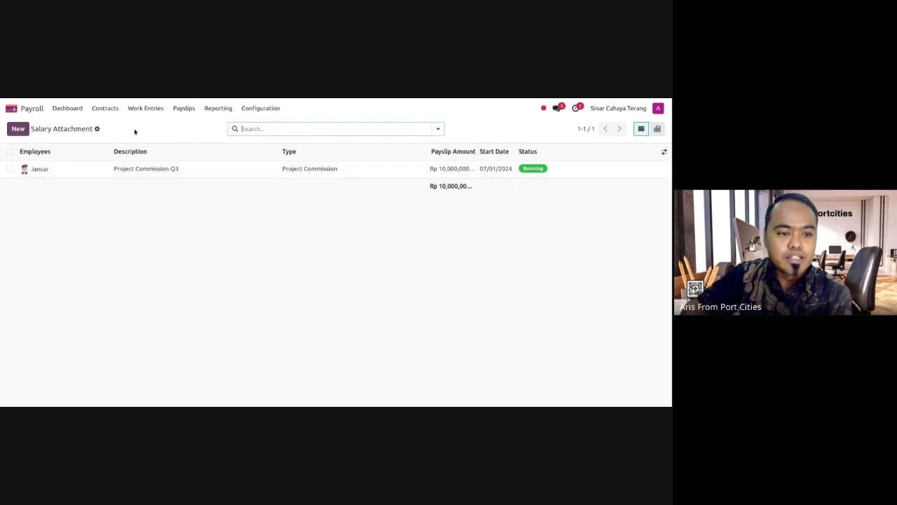
pyautogui.click(94, 172)
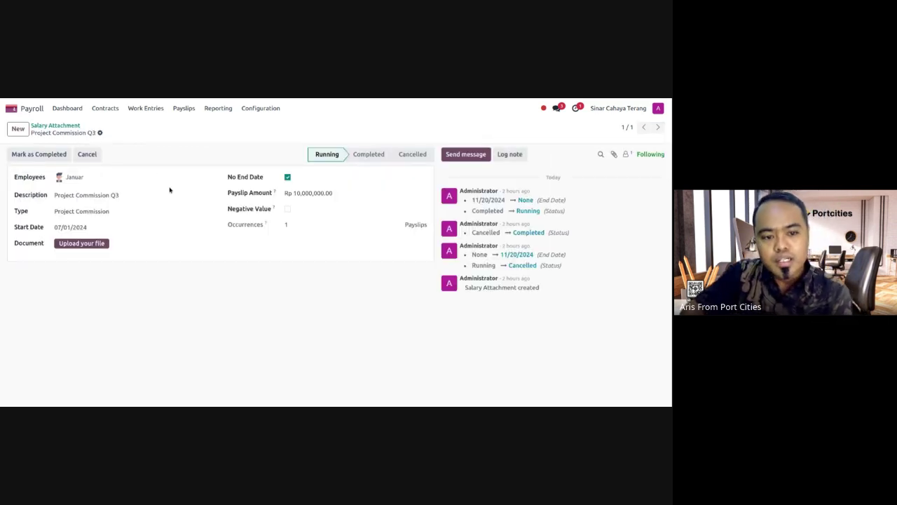
# - Add the Project Management Officer to the employees of the Project Commission Q3 attachment and save it
pyautogui.click(106, 176)
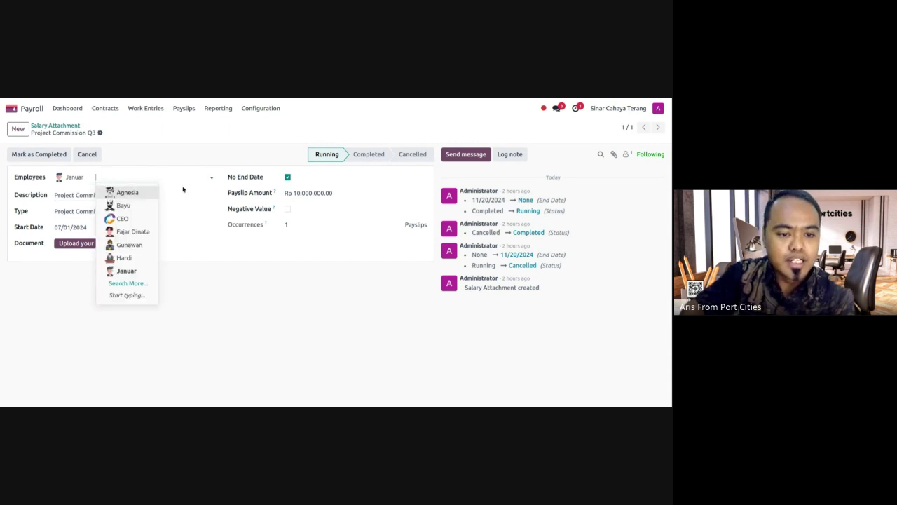
pyautogui.click(155, 232)
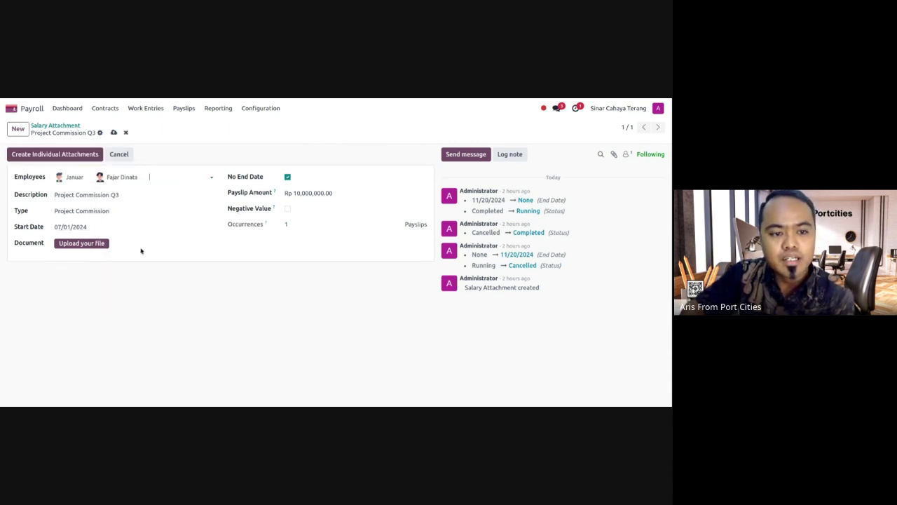
pyautogui.click(114, 132)
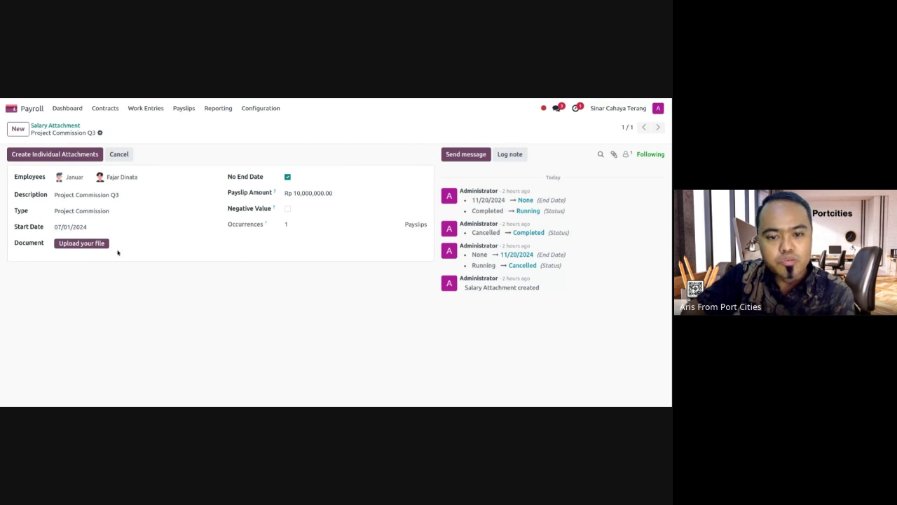
# - Open the Project Management Officer's contract from the running contracts and view its salary information
pyautogui.click(107, 111)
pyautogui.click(110, 125)
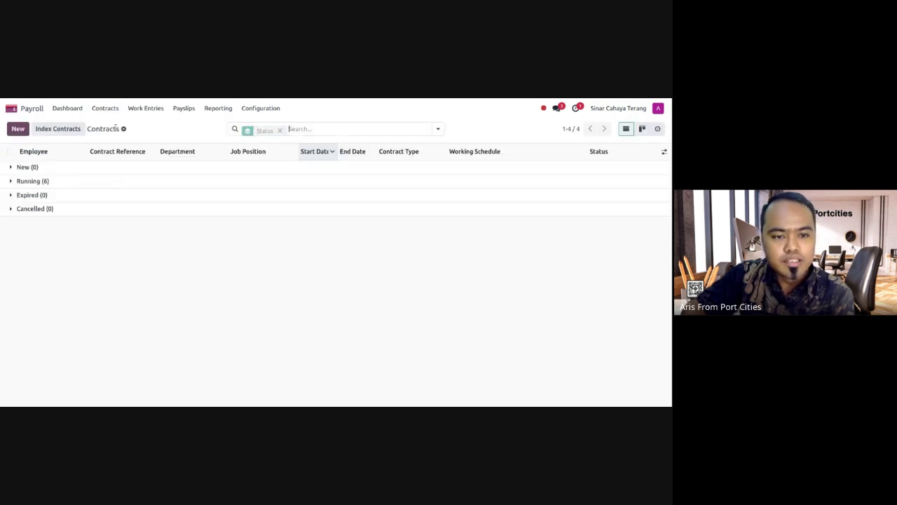
pyautogui.click(32, 181)
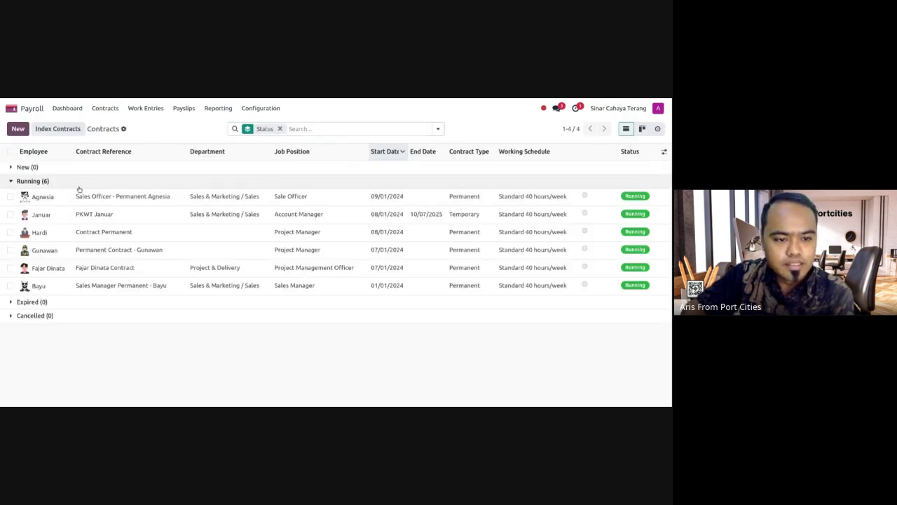
pyautogui.click(105, 267)
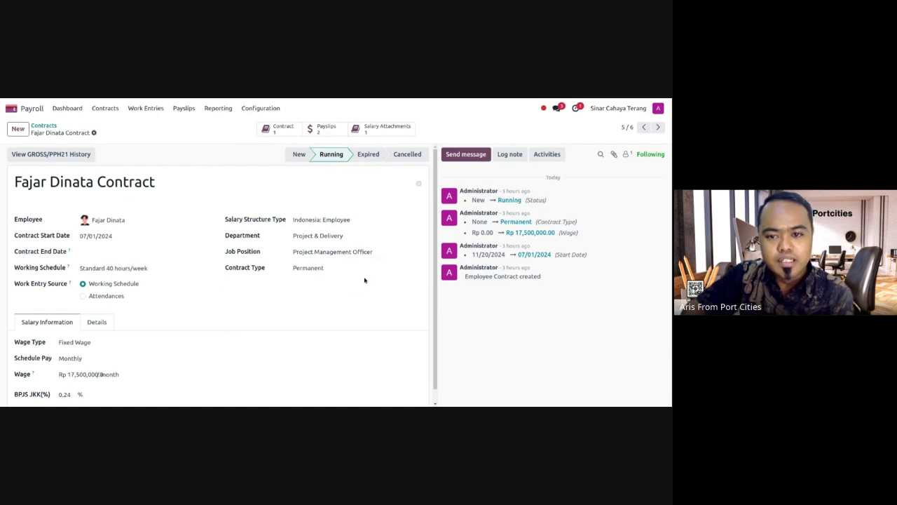
pyautogui.scroll(-1, 365, 281)
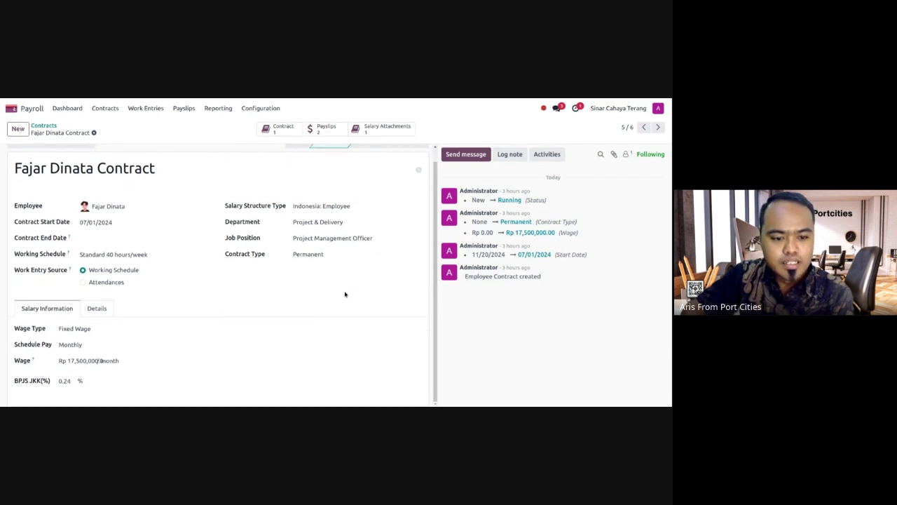
# - Open the August 2024 payslip from the contract's payslips and check its worked days and inputs
pyautogui.click(324, 132)
pyautogui.click(56, 168)
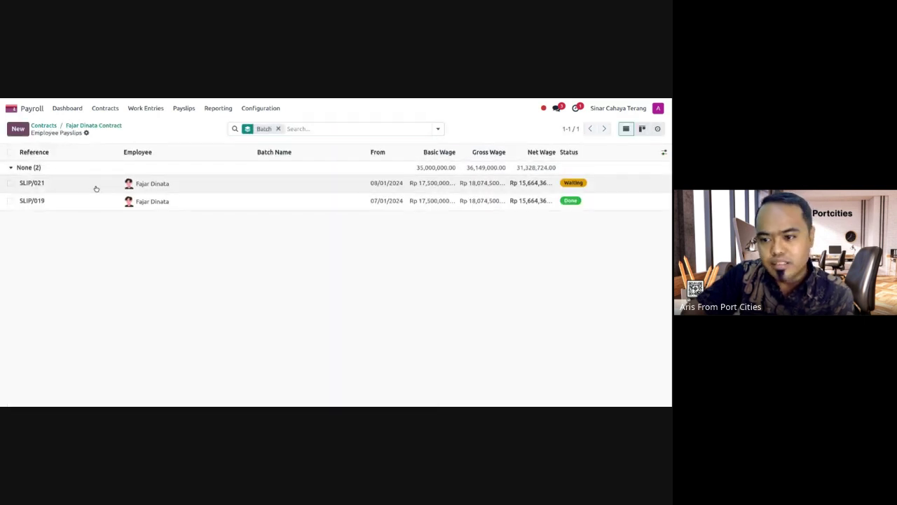
pyautogui.click(96, 186)
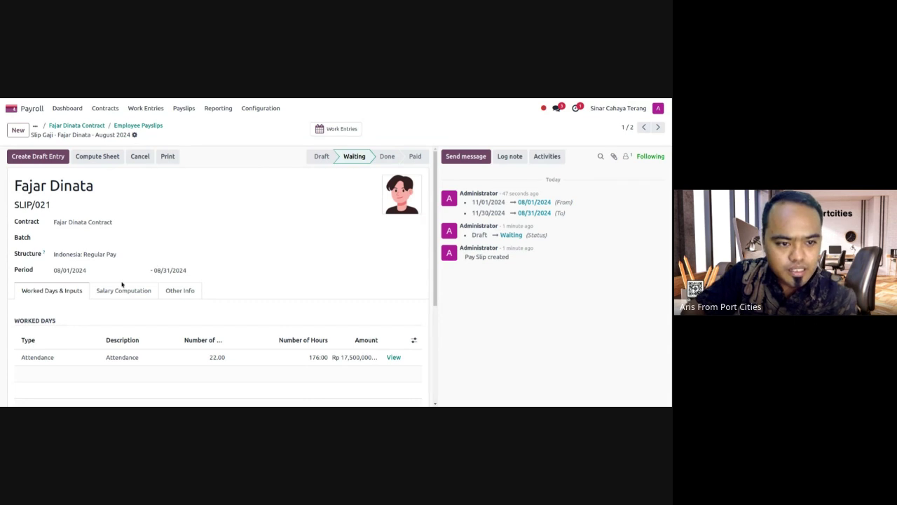
pyautogui.scroll(-3, 126, 287)
pyautogui.scroll(3, 100, 260)
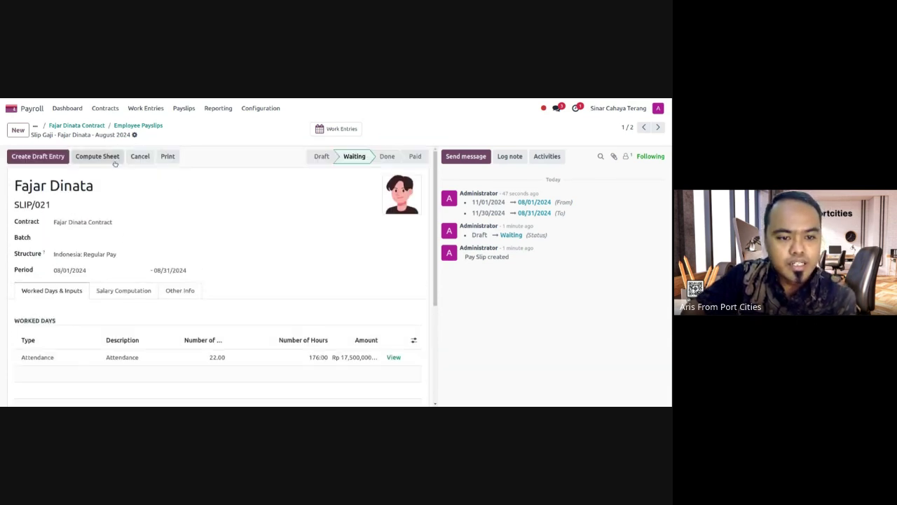
pyautogui.scroll(-3, 149, 254)
pyautogui.scroll(3, 175, 256)
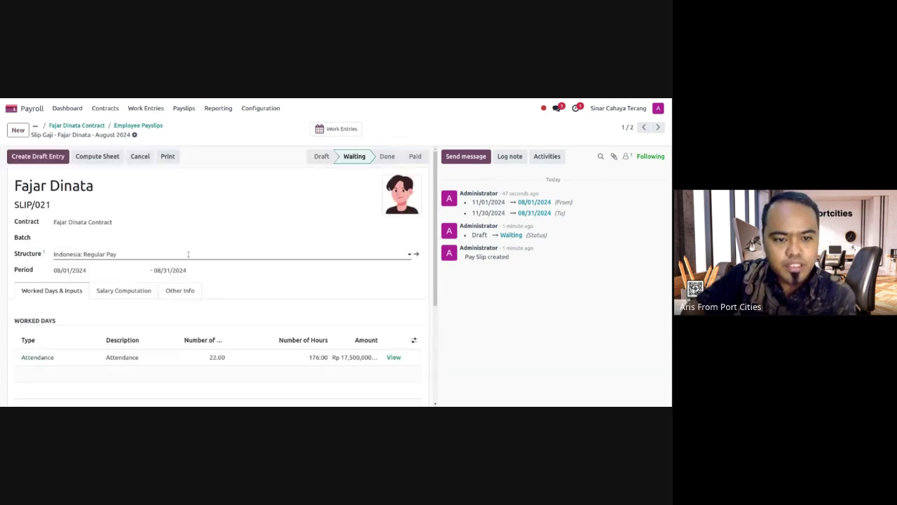
# - Cancel the August 2024 payslip and delete its record
pyautogui.click(140, 156)
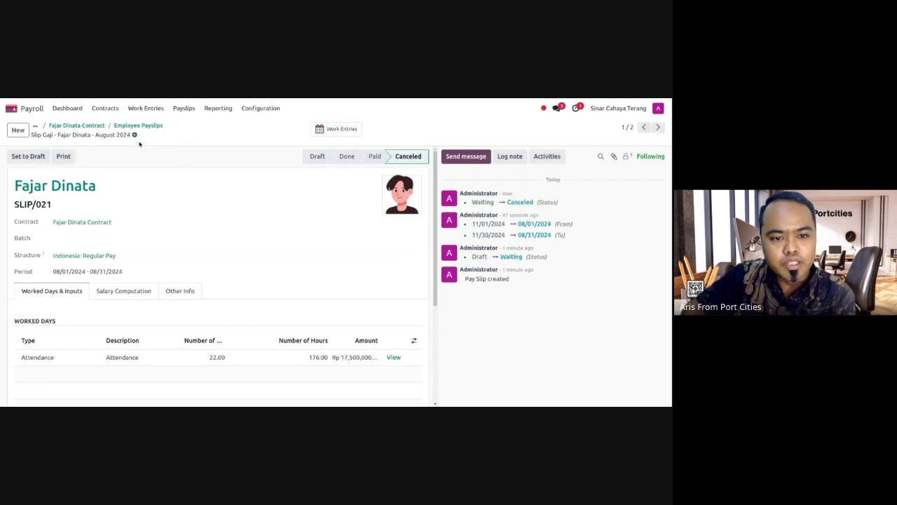
pyautogui.click(135, 134)
pyautogui.click(158, 150)
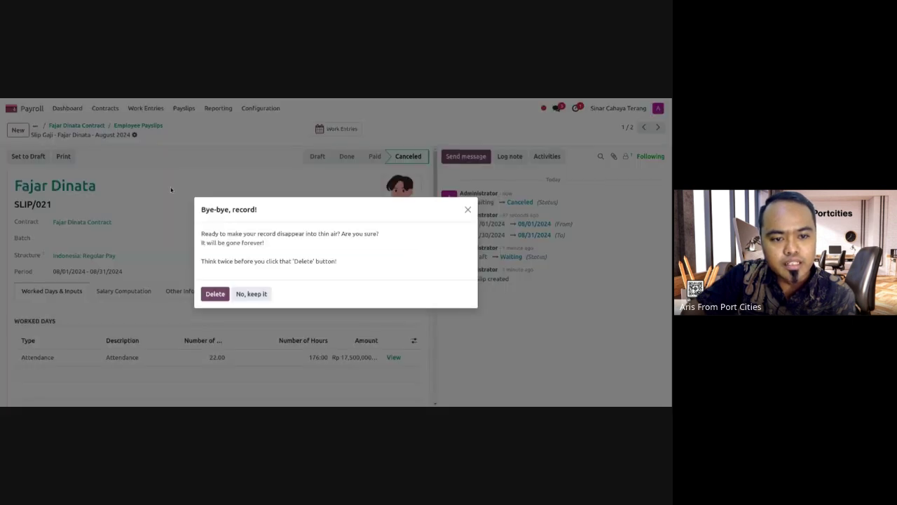
pyautogui.click(216, 294)
# - Create a new payslip for the Project Management Officer with the default November 2024 period and compute its sheet
pyautogui.click(18, 131)
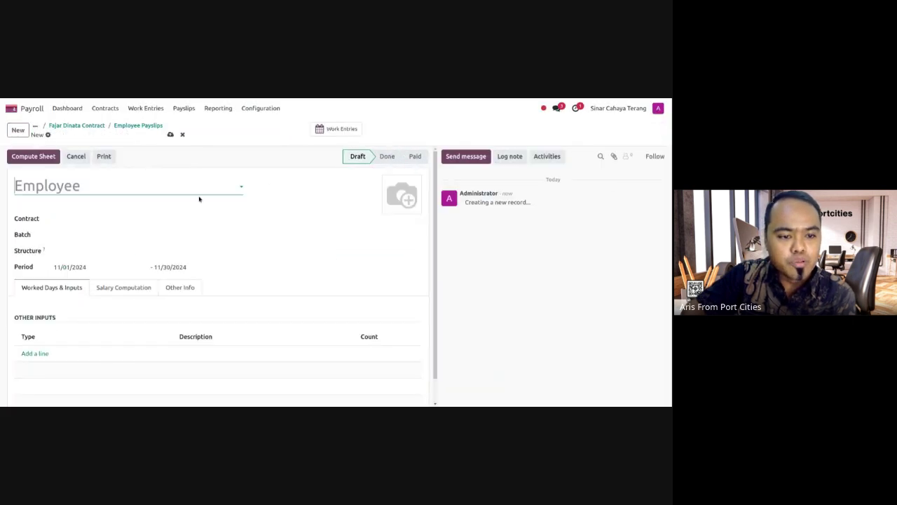
pyautogui.click(190, 187)
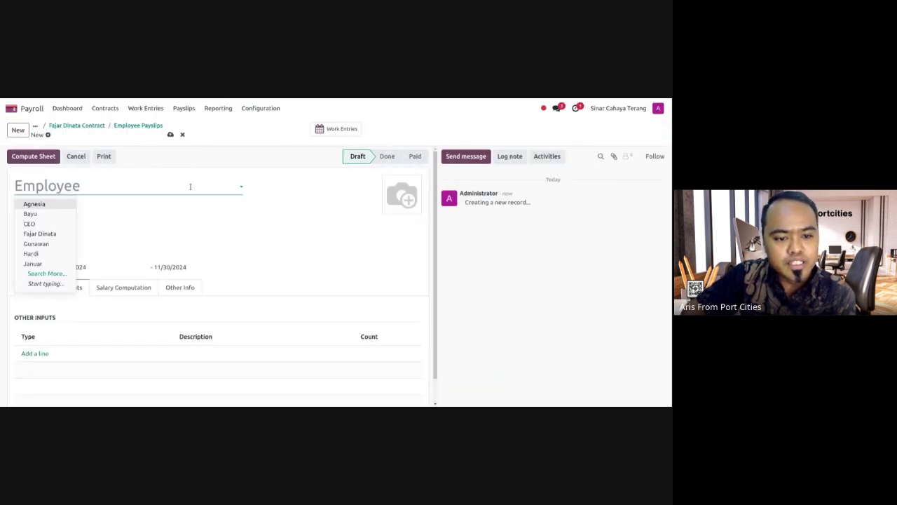
pyautogui.click(60, 234)
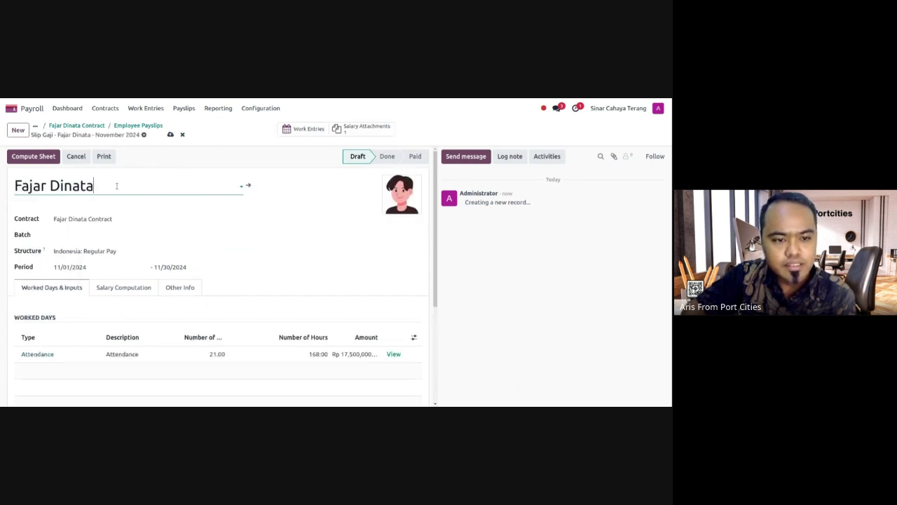
pyautogui.click(33, 155)
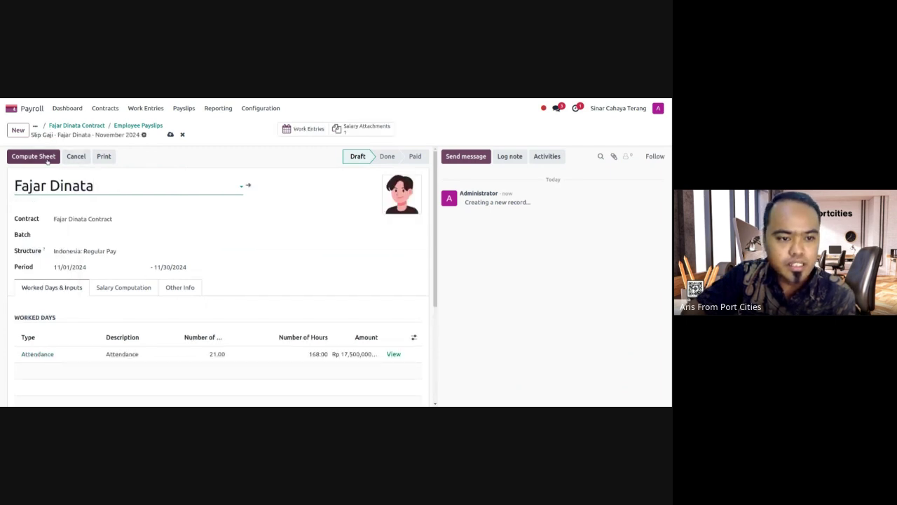
# - Examine the Project Commission Q3 line in the new payslip's salary computation
pyautogui.click(112, 291)
pyautogui.scroll(-3, 113, 292)
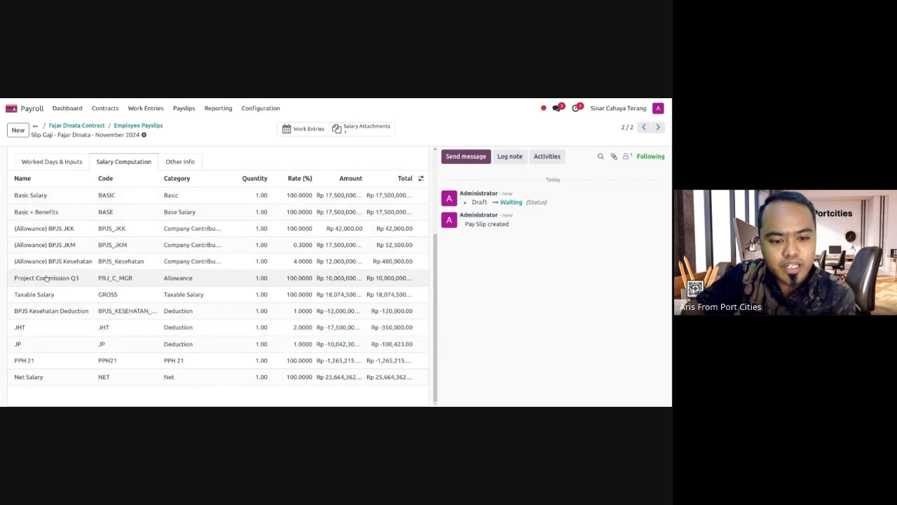
pyautogui.moveTo(14, 279); pyautogui.dragTo(84, 279)
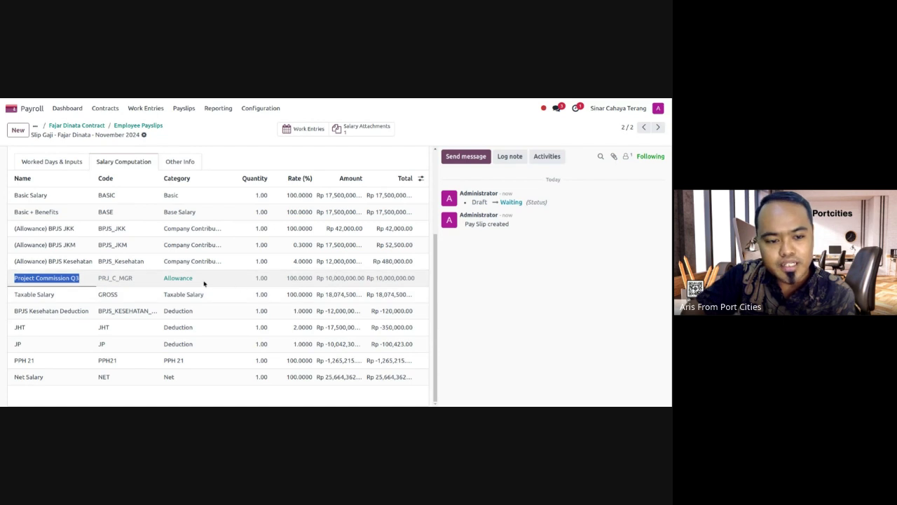
pyautogui.click(471, 283)
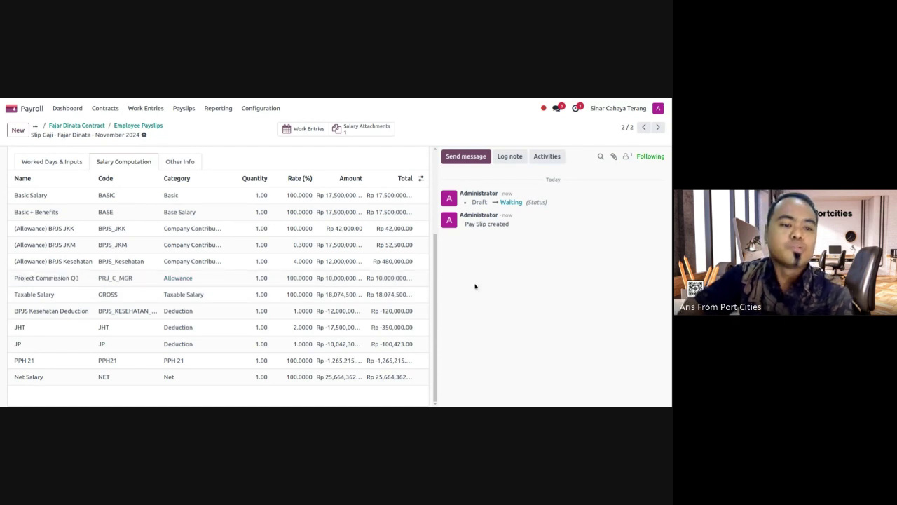
# - Check the worked days and the Project Commission entry under other inputs of the November payslip
pyautogui.click(65, 161)
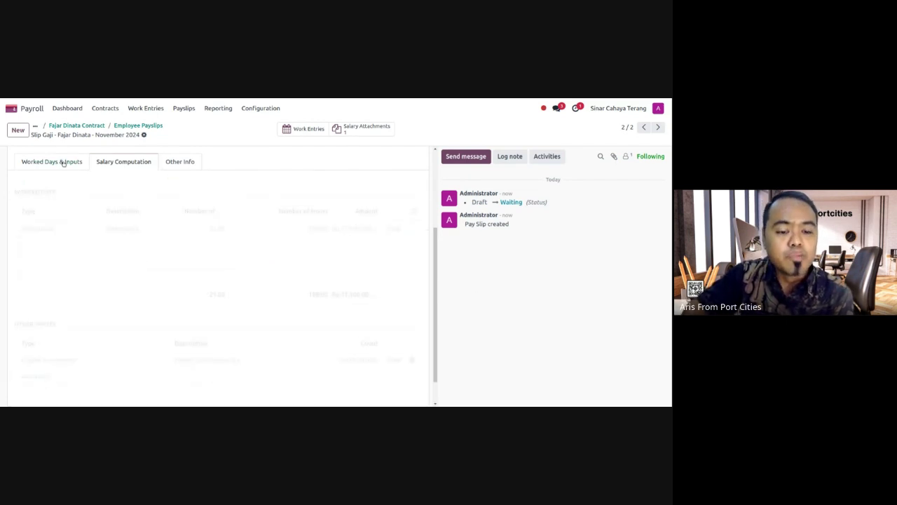
pyautogui.scroll(-1, 239, 312)
pyautogui.scroll(3, 237, 315)
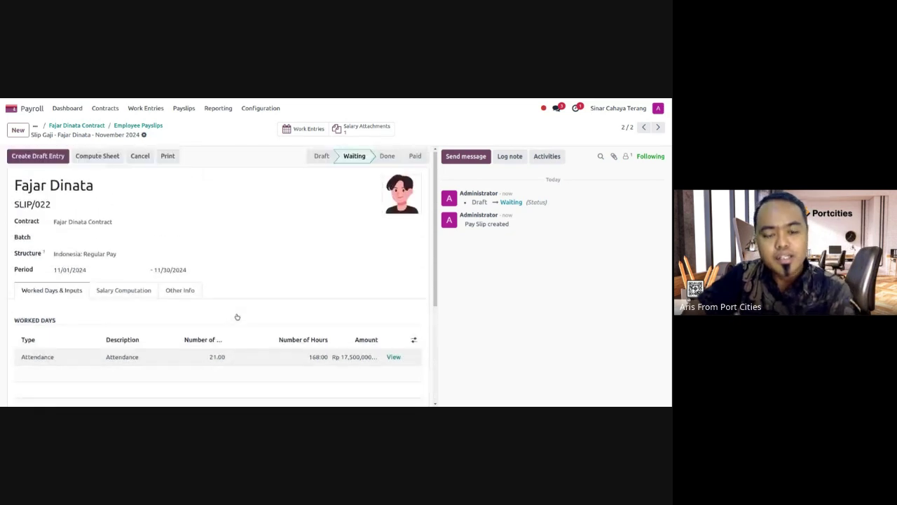
pyautogui.scroll(-1, 78, 333)
pyautogui.scroll(-1, 78, 333)
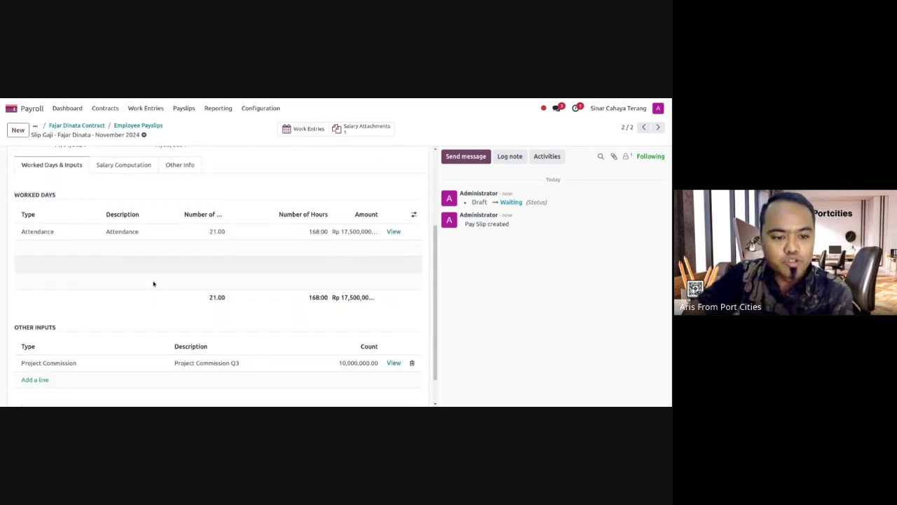
pyautogui.click(31, 363)
pyautogui.click(471, 363)
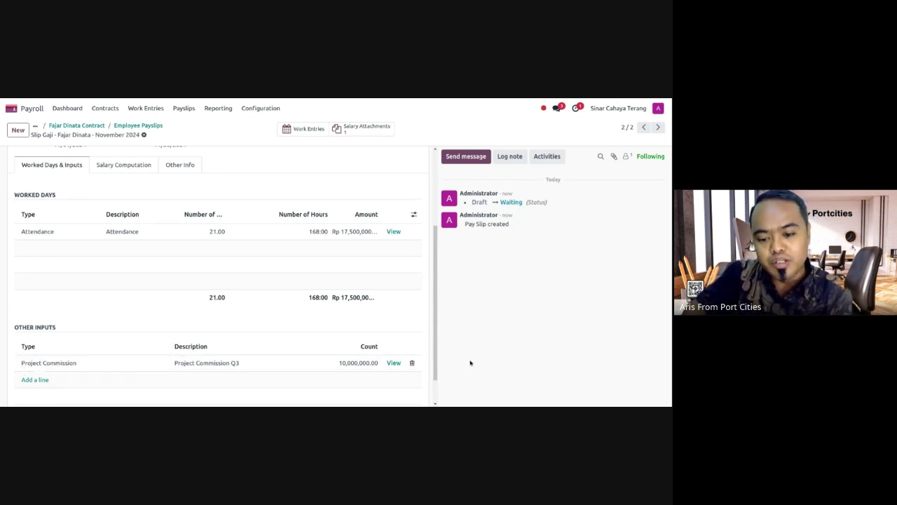
pyautogui.scroll(4, 226, 320)
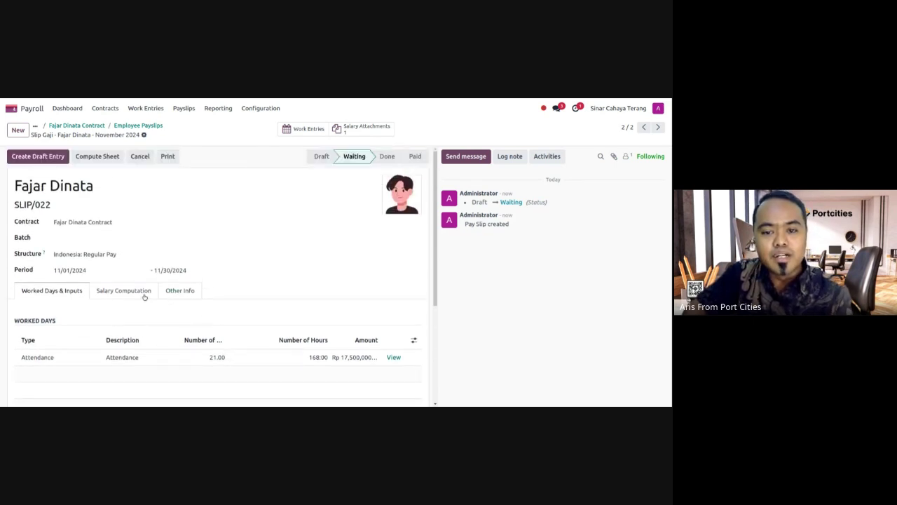
# - Create the draft journal entry for the November payslip and confirm it
pyautogui.click(144, 295)
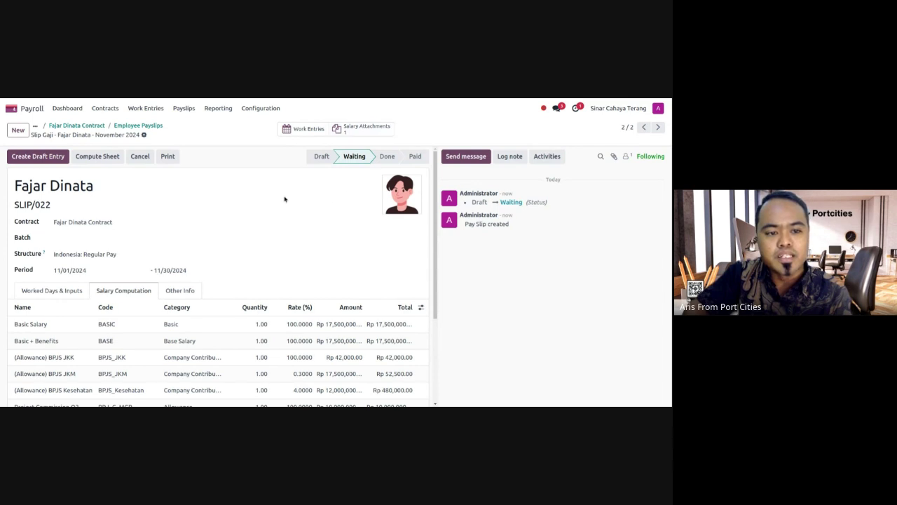
pyautogui.click(26, 158)
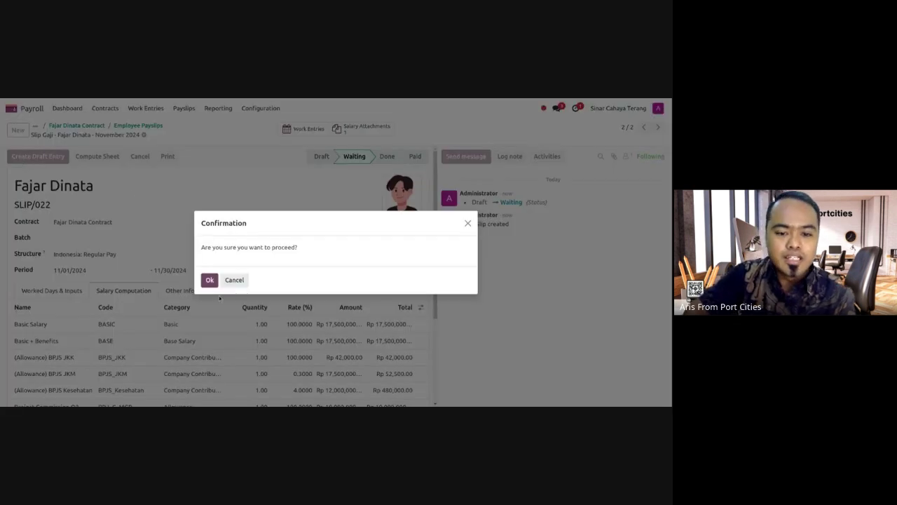
pyautogui.click(210, 281)
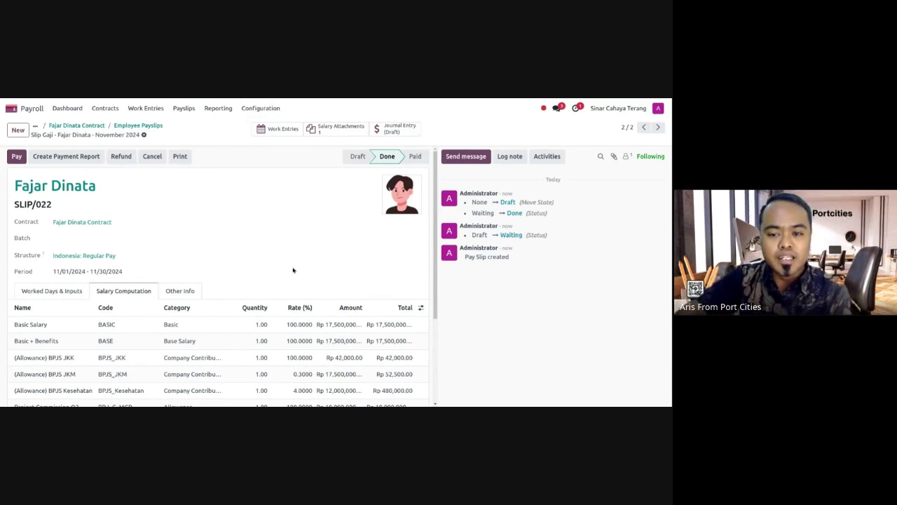
# - Review the salary computation, worked days and other inputs of the completed November payslip
pyautogui.scroll(-3, 193, 217)
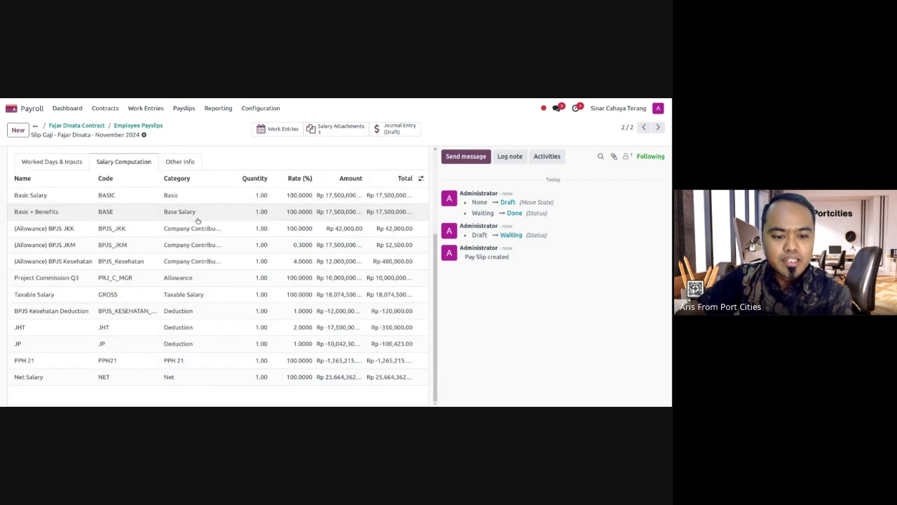
pyautogui.scroll(3, 193, 218)
pyautogui.click(60, 287)
pyautogui.scroll(-2, 105, 224)
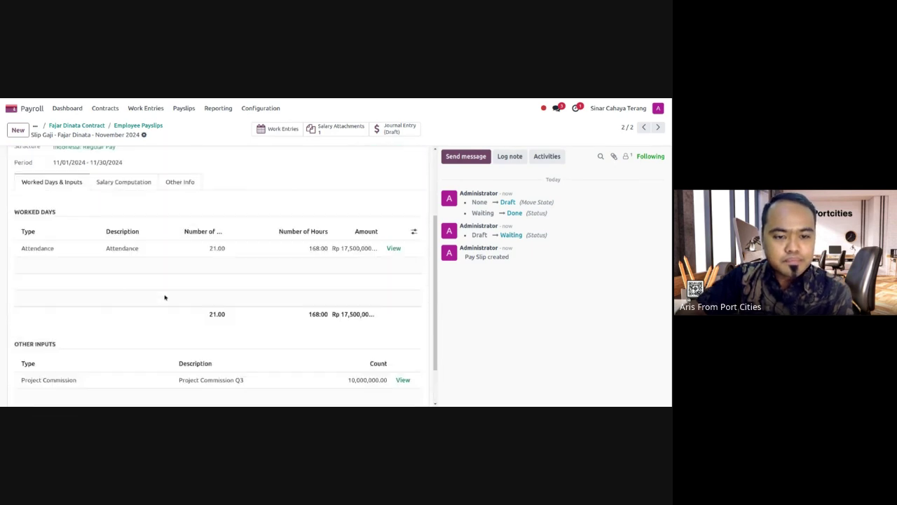
pyautogui.scroll(3, 142, 167)
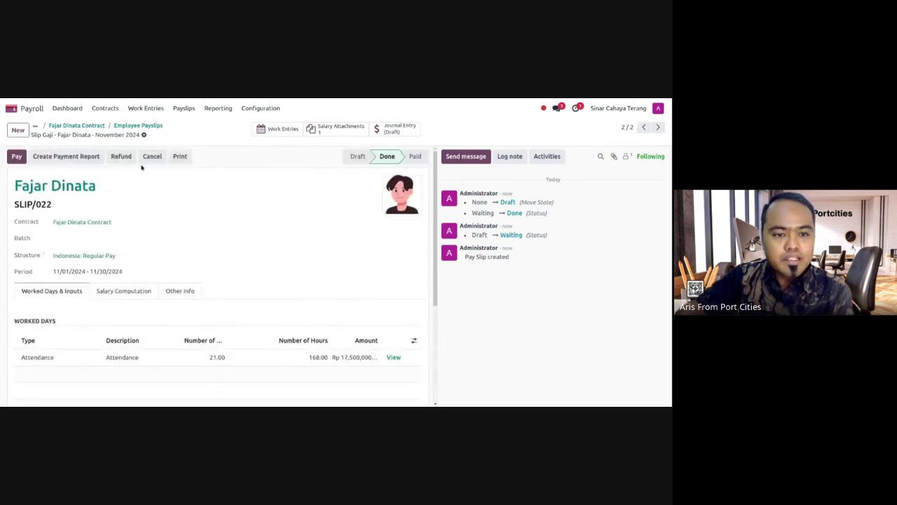
# - Print the November payslip as a PDF and enlarge the document to 125%
pyautogui.click(184, 158)
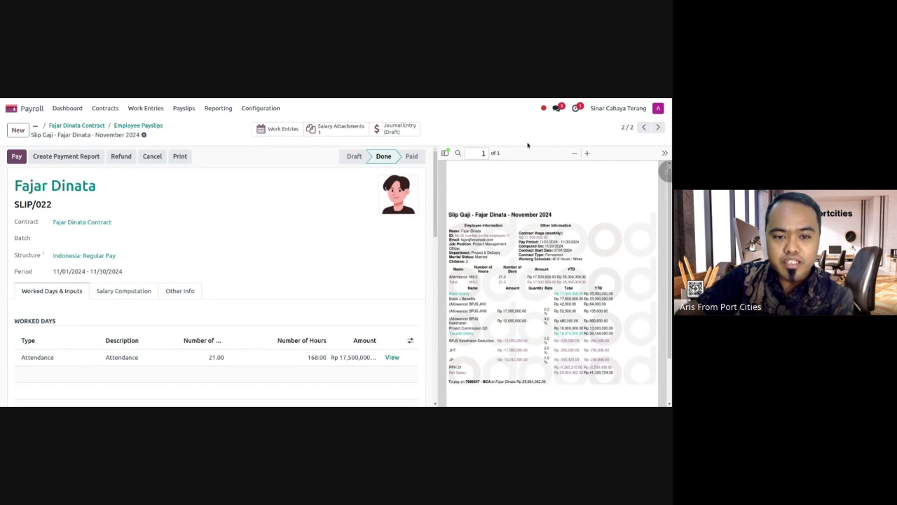
pyautogui.click(180, 157)
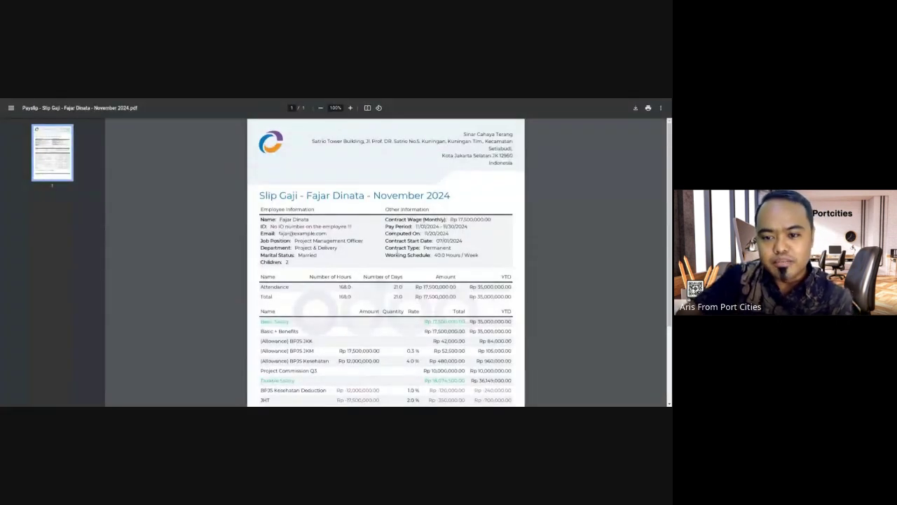
pyautogui.click(350, 107)
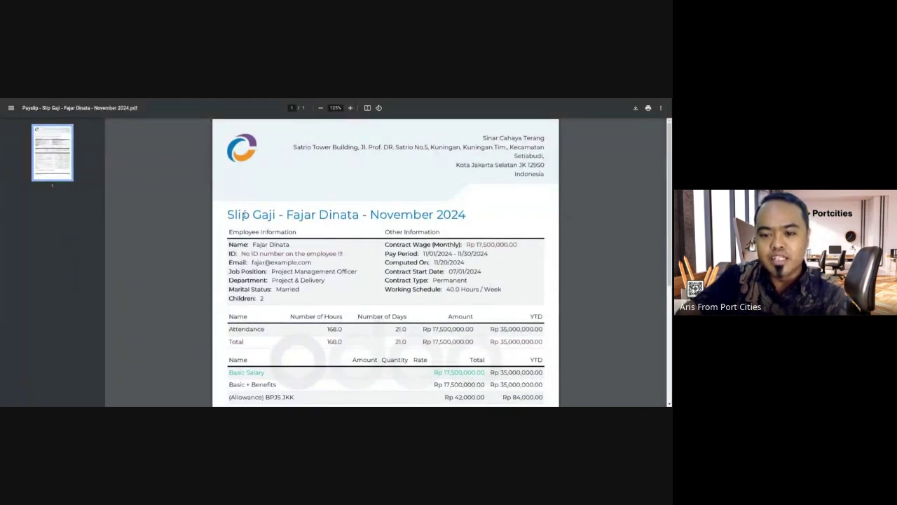
# - Read through the payslip PDF down to the net salary and switch to the Indonesia Payroll Structure slide
pyautogui.scroll(-3, 333, 244)
pyautogui.scroll(1, 294, 183)
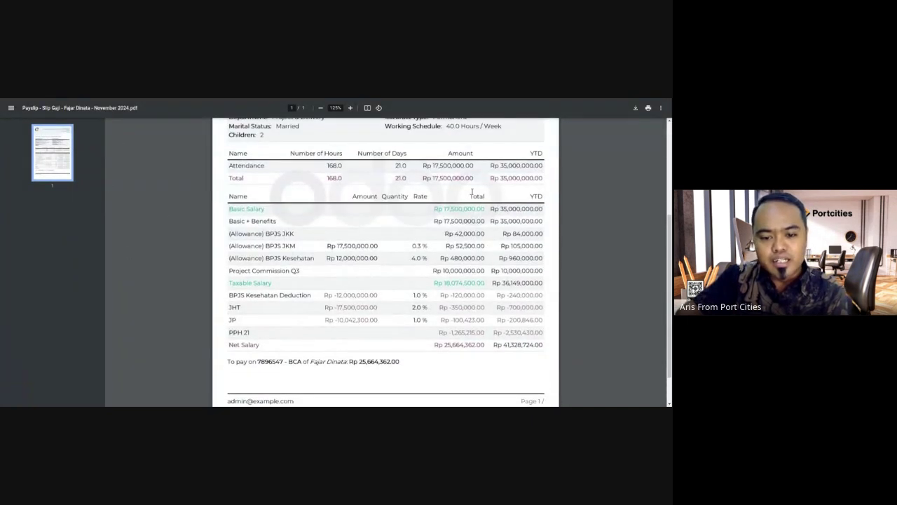
pyautogui.scroll(-1, 394, 247)
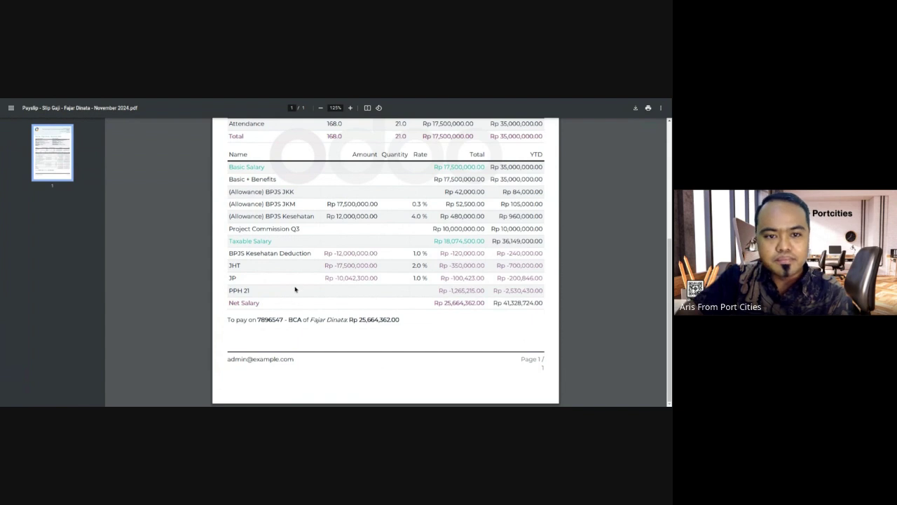
pyautogui.scroll(5, 295, 289)
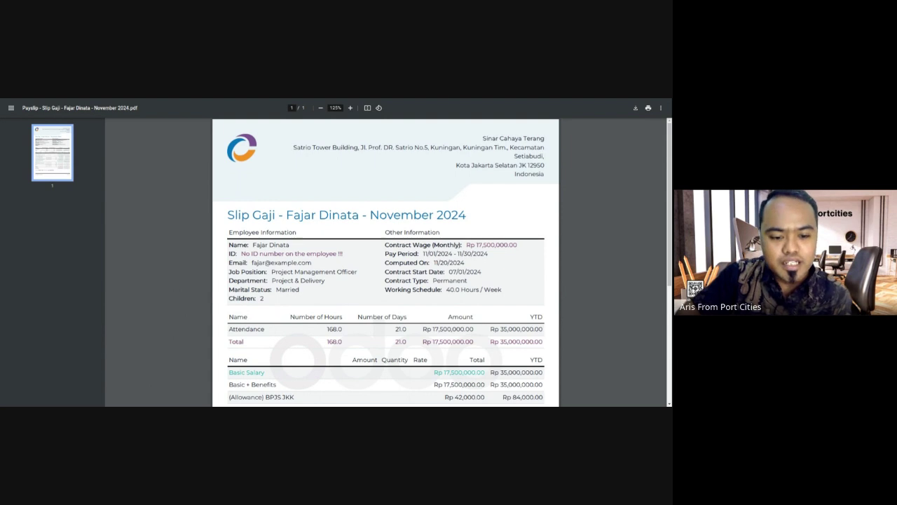
pyautogui.hotkey('alt', 'Tab')
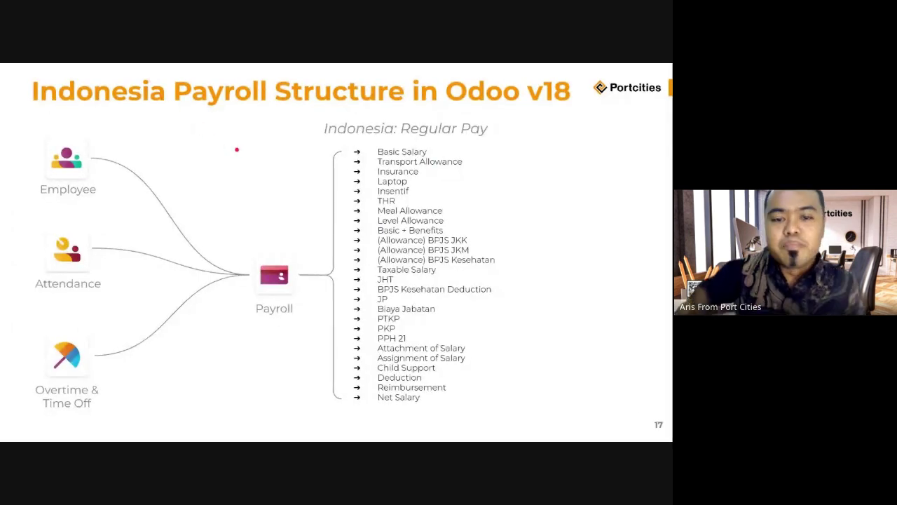